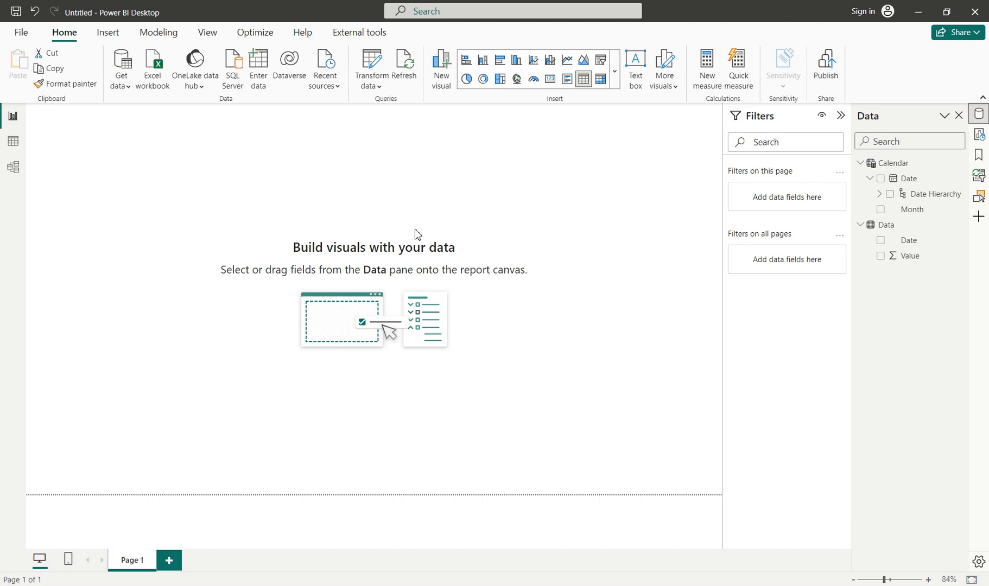
Review the Data table's rows and its relationship to the Calendar table in the model, and return to the report page.
click(13, 141)
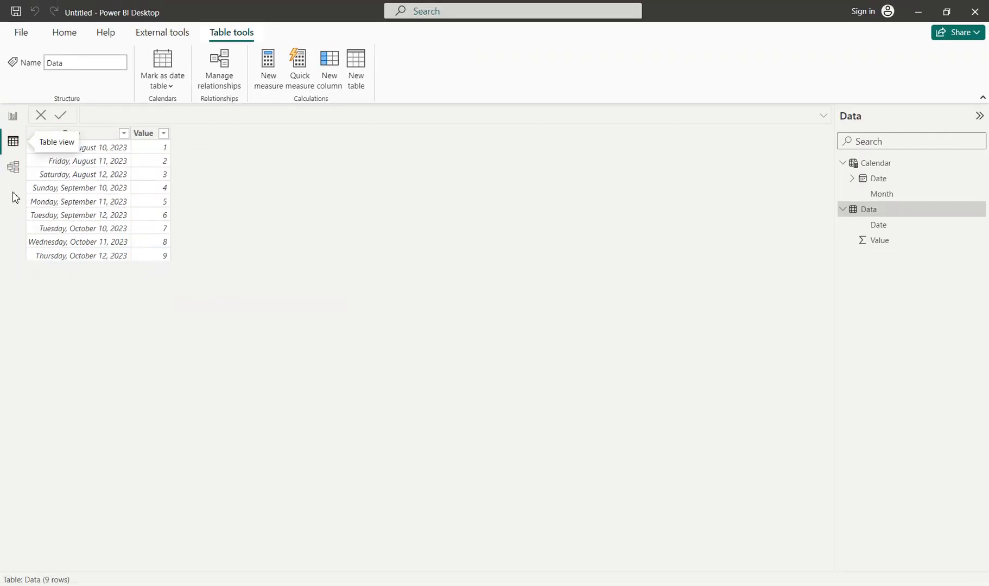
click(13, 167)
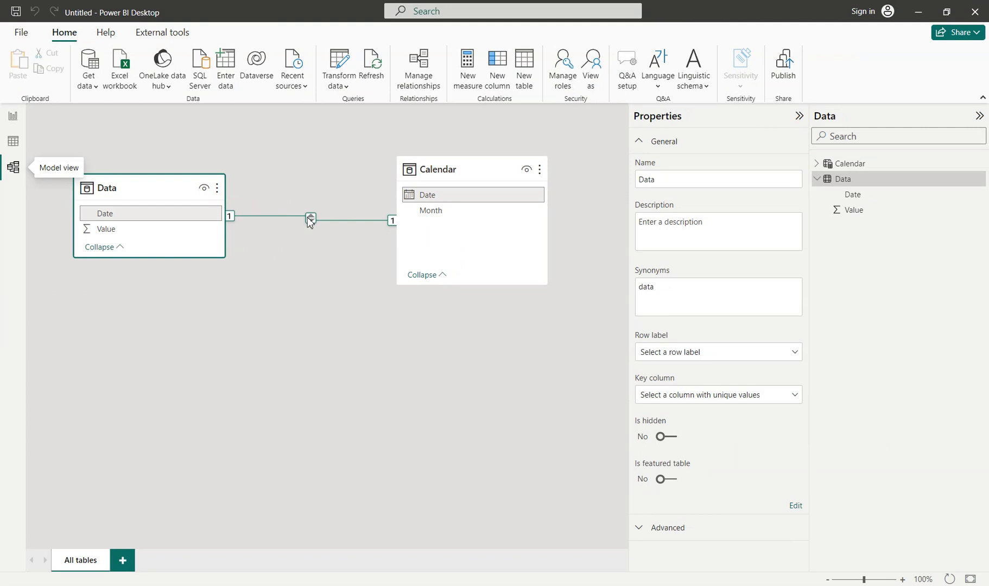
click(10, 125)
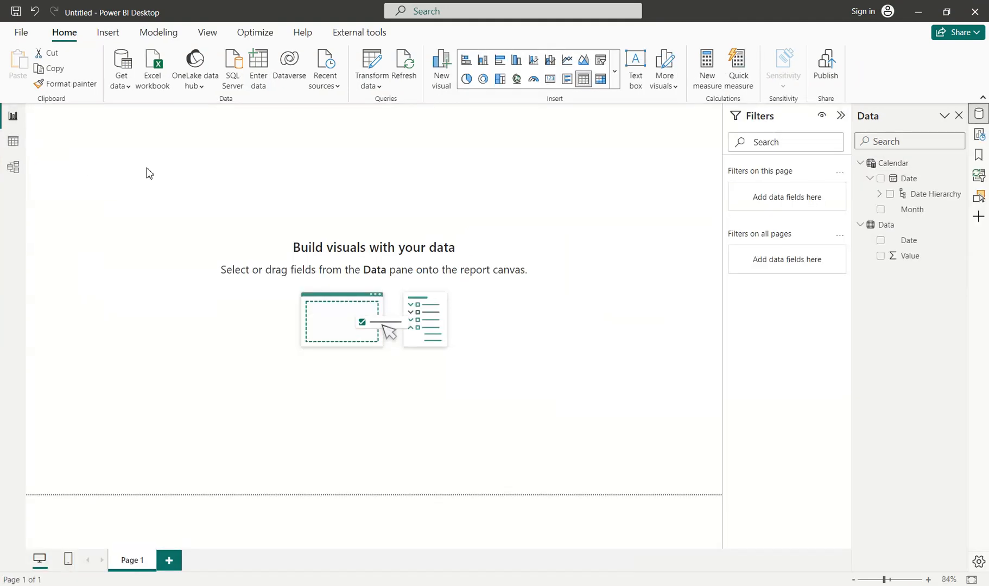
Insert a table visual on the report page showing the Calendar table's Date and the Data table's Value.
click(587, 87)
drag(104, 112, 412, 204)
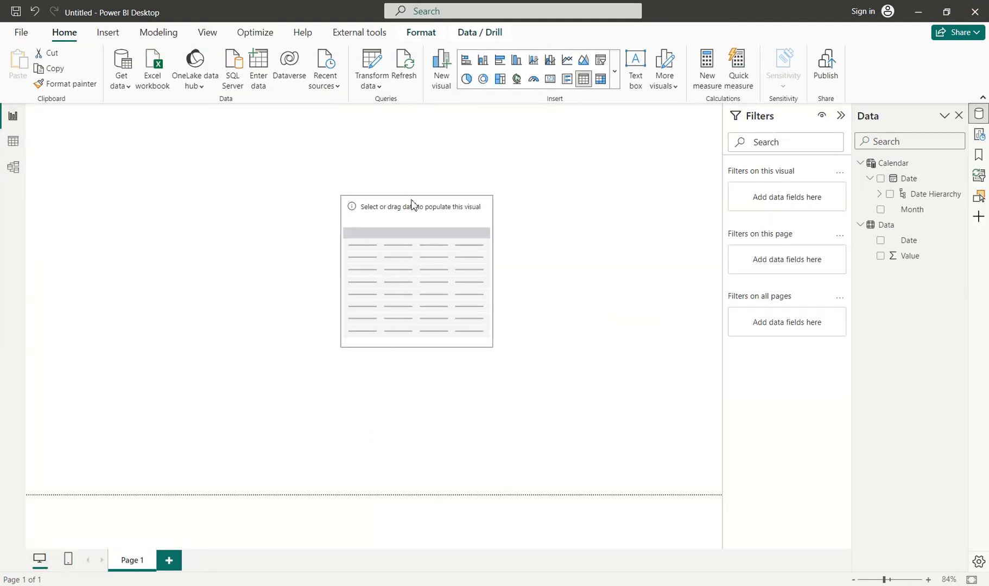
click(880, 179)
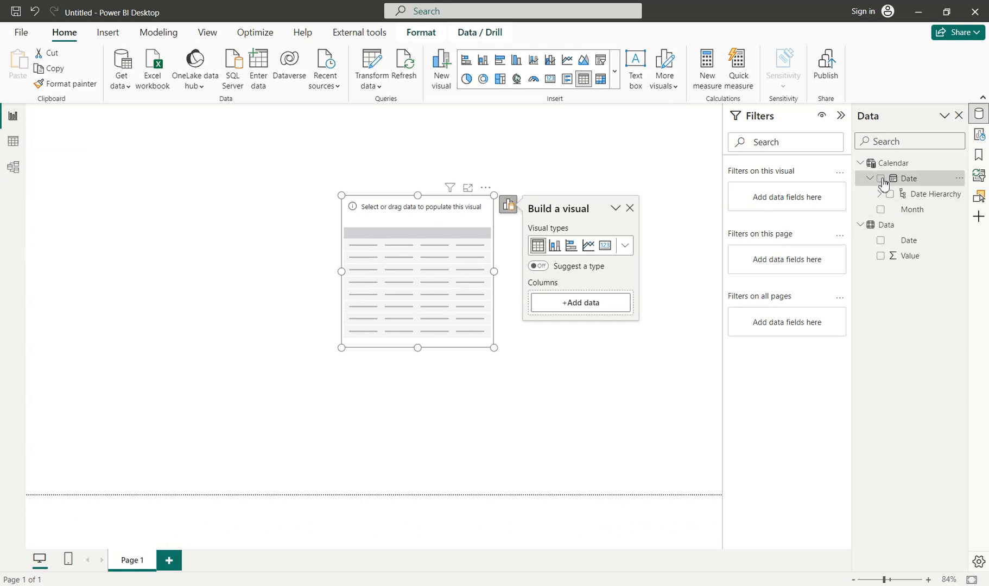
click(881, 256)
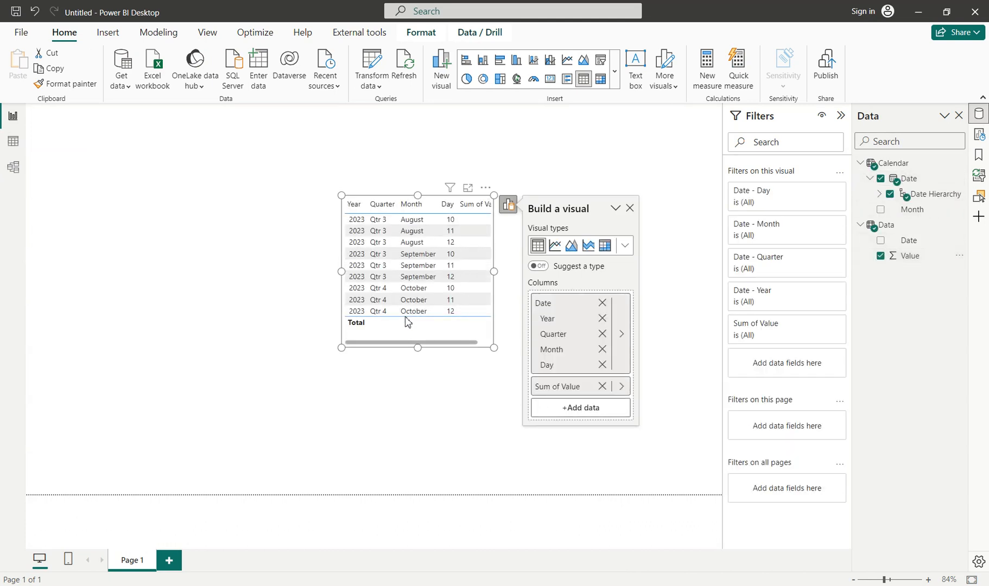
Remove the Year, Quarter and Day levels from the table visual, leaving Month and Sum of Value, and widen the visual.
click(602, 319)
click(603, 319)
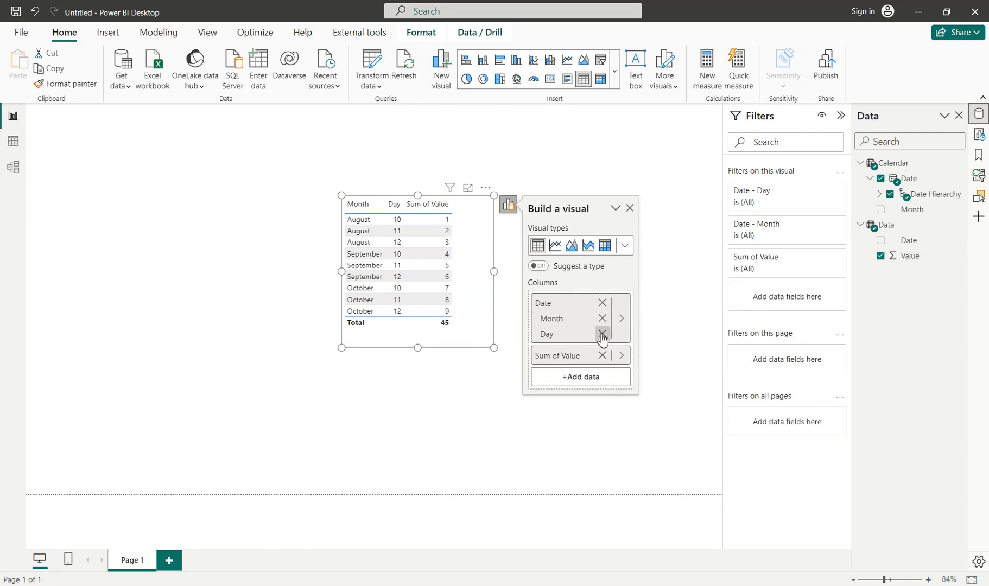
click(602, 334)
drag(341, 271, 251, 277)
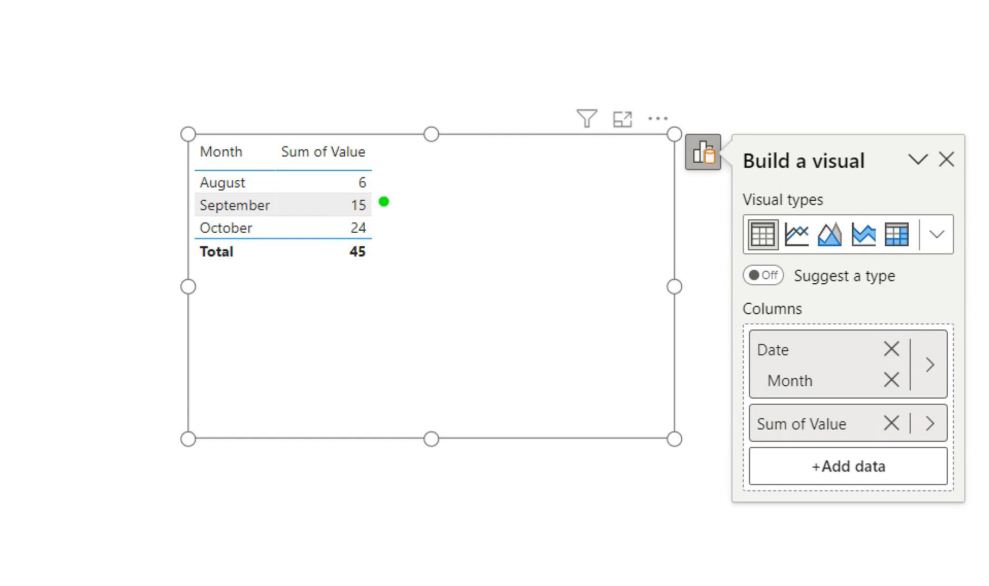
mouse_move(383, 202)
mouse_down()
mouse_move(388, 157)
mouse_move(400, 150)
mouse_move(387, 226)
mouse_up()
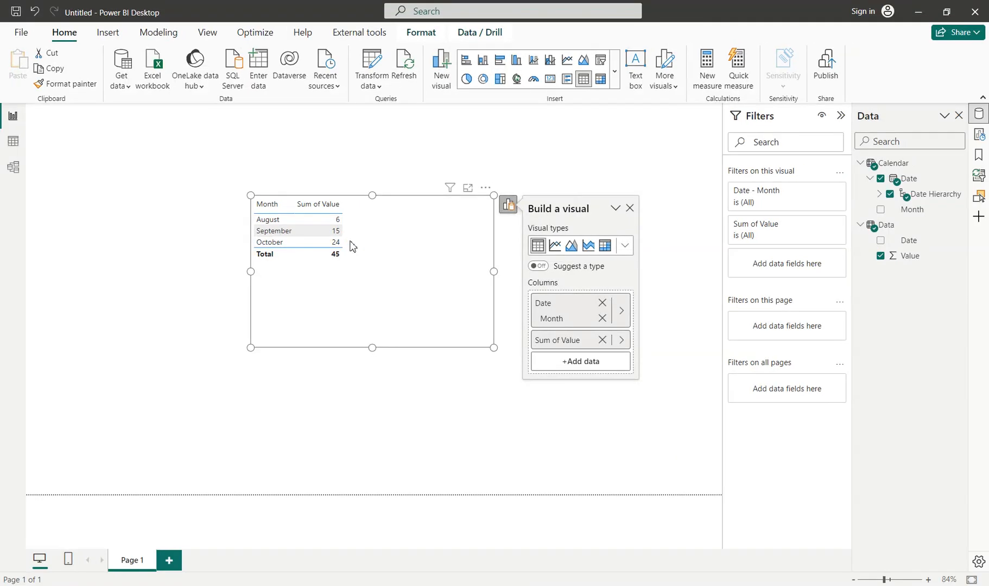
Add a calculated column named Ref Date to the Data table and enlarge the formula text.
click(13, 141)
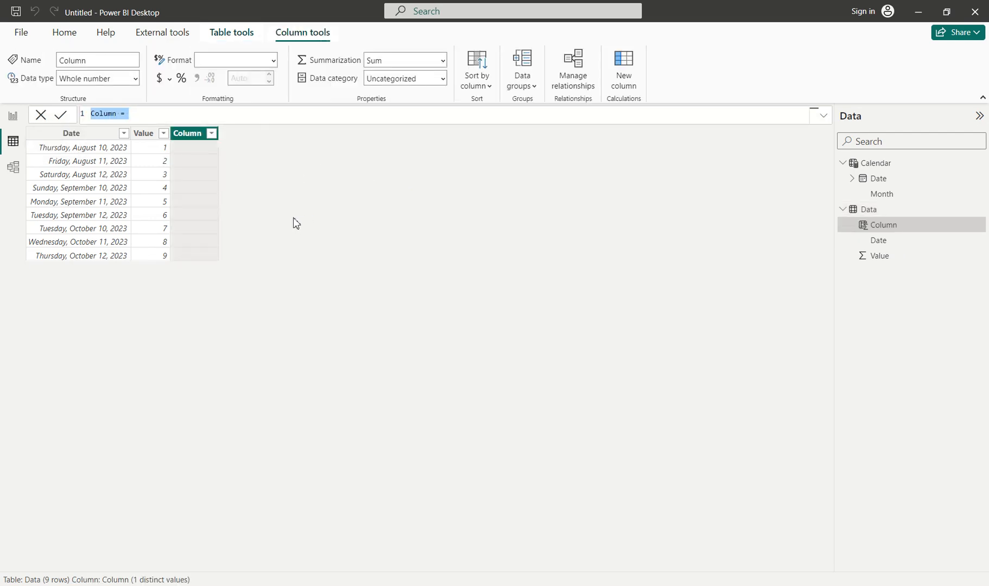
text(Ref Date =)
key(ctrl+plus)
key(ctrl+plus)
key(ctrl+plus)
key(ctrl+plus)
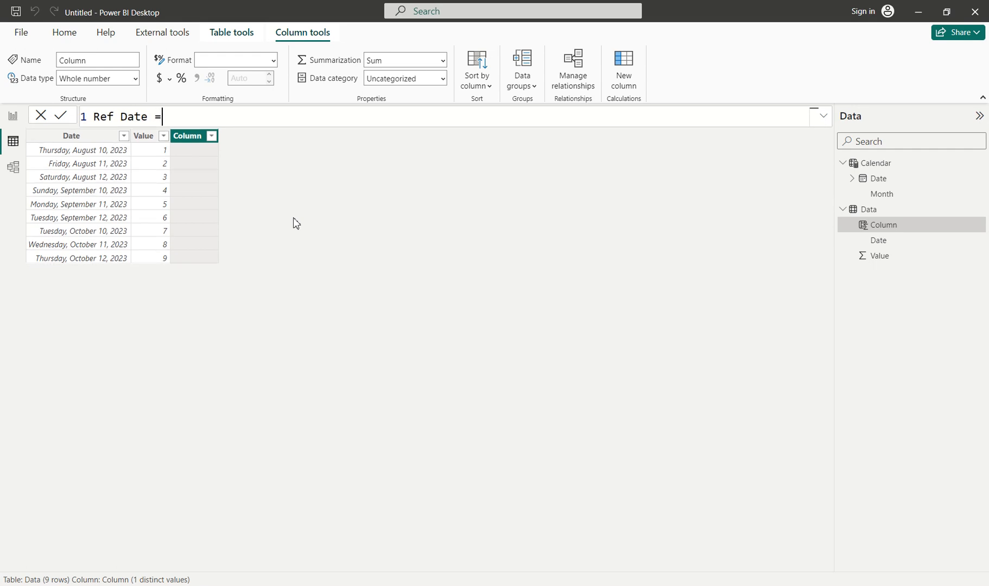
Define the Ref Date column as EOMONTH([Date], -1) and set its data type to Date.
text(eomo)
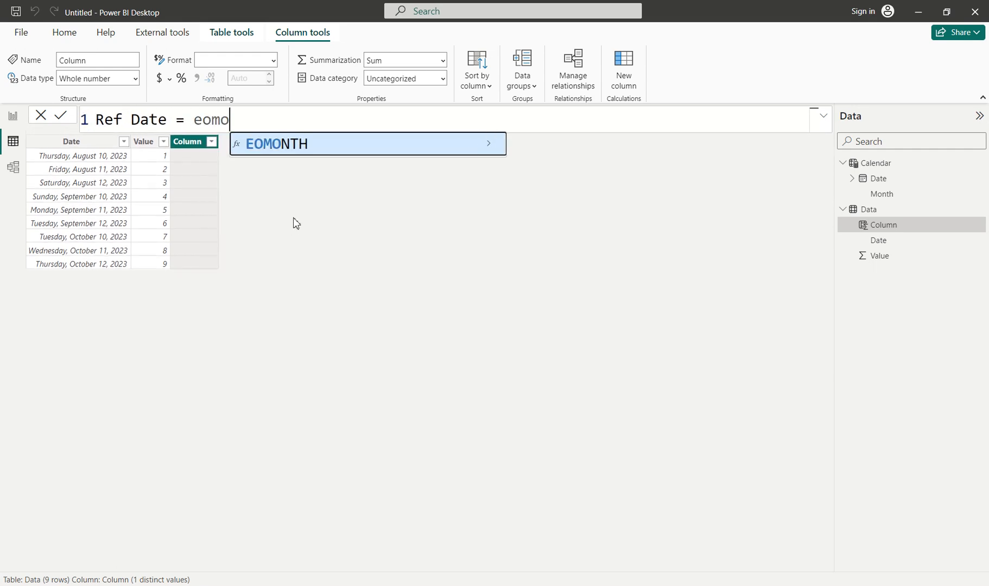
key(Tab)
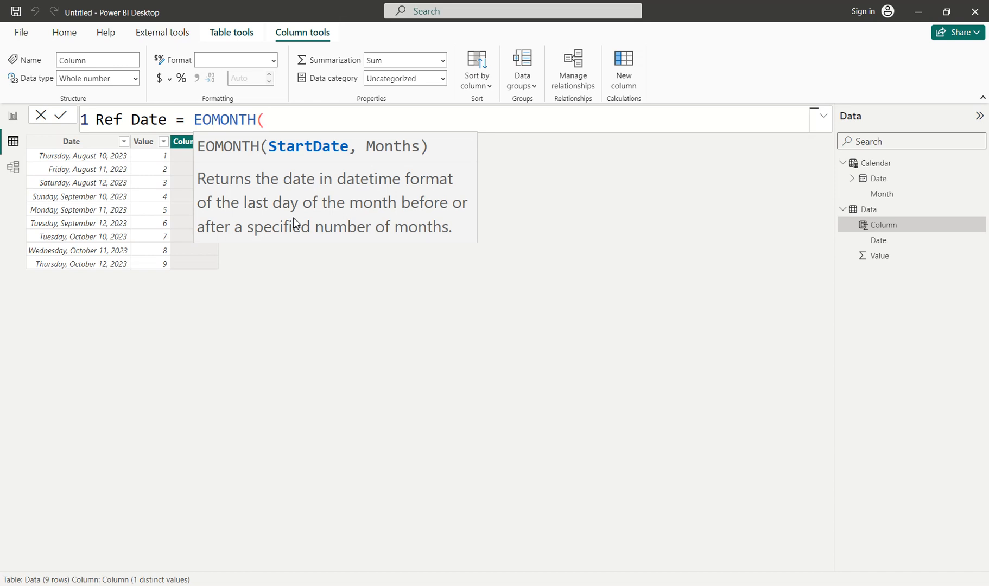
text([)
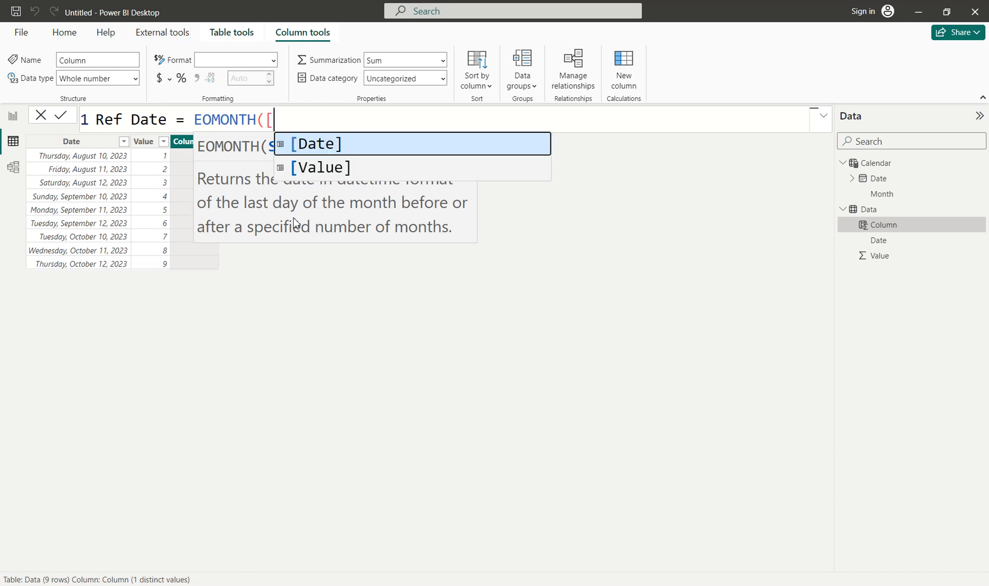
key(Tab)
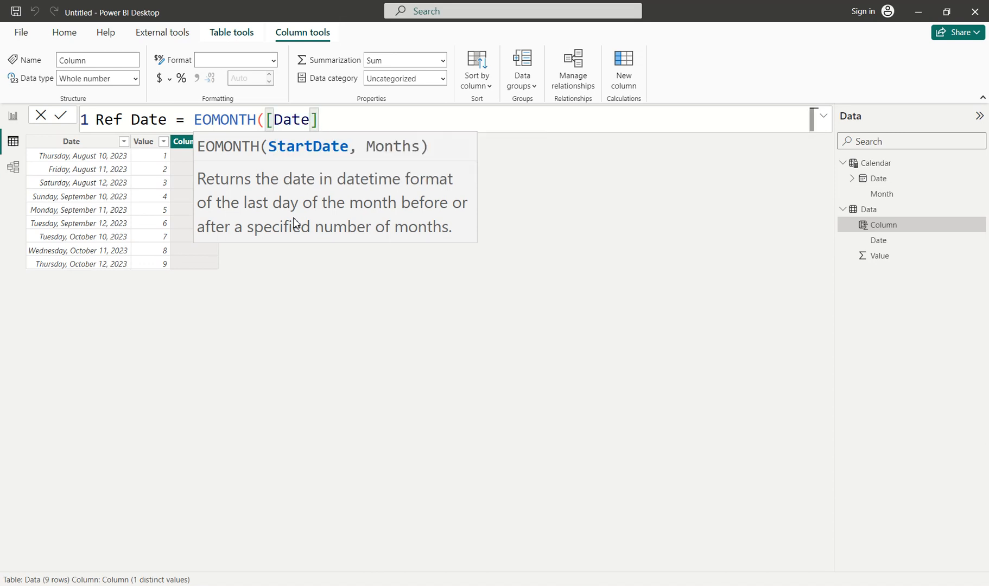
text(, -1))
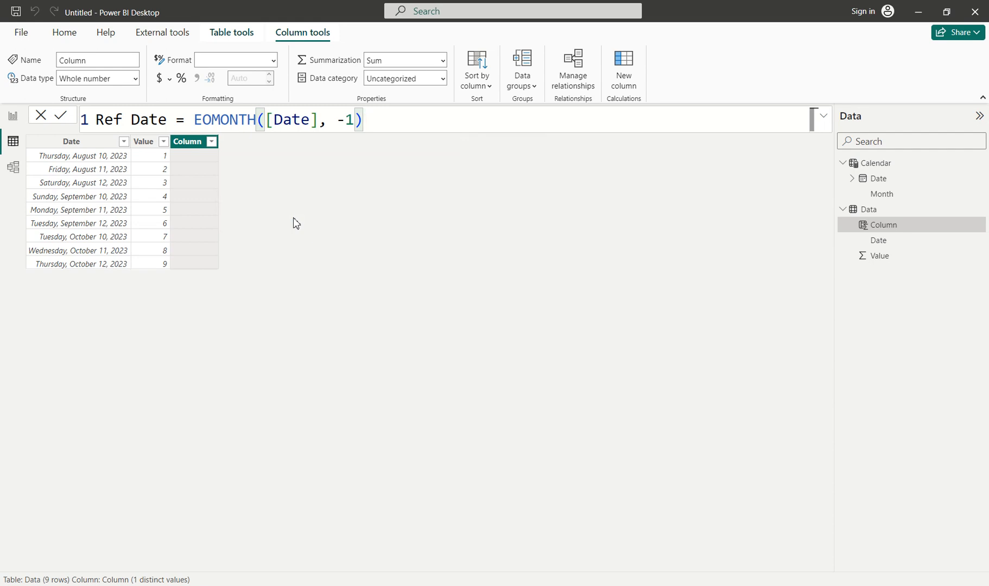
key(ctrl+plus)
key(Return)
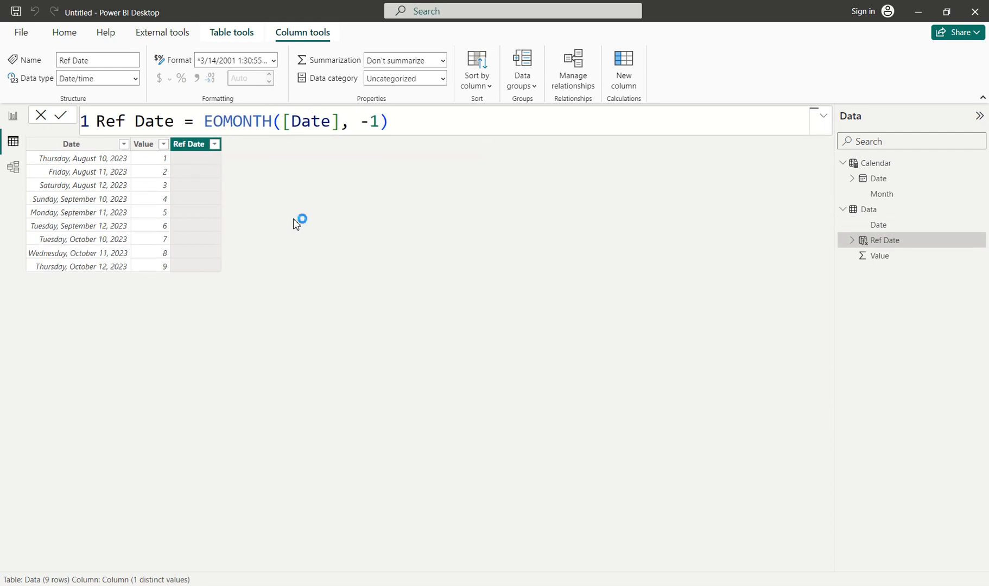
click(136, 78)
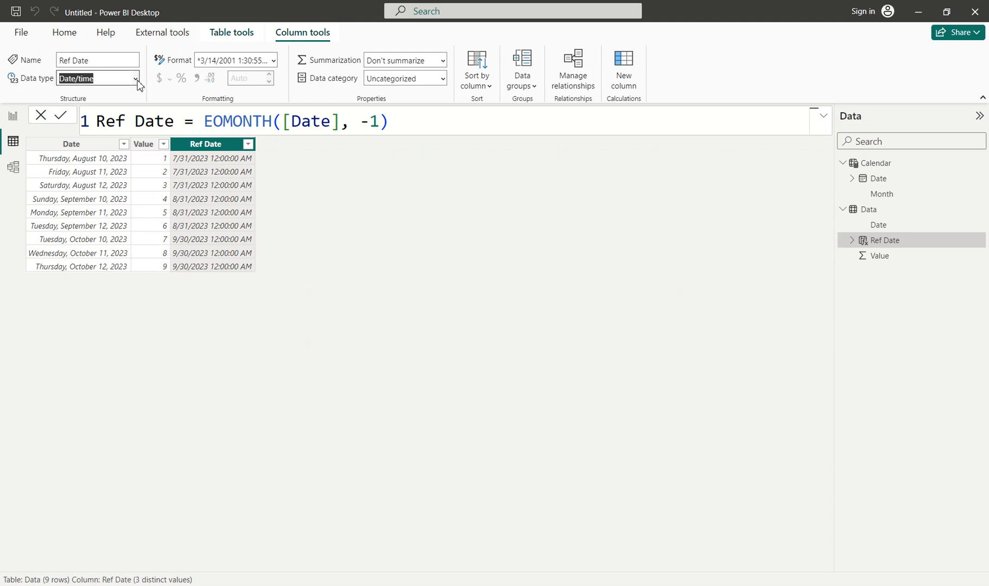
click(80, 173)
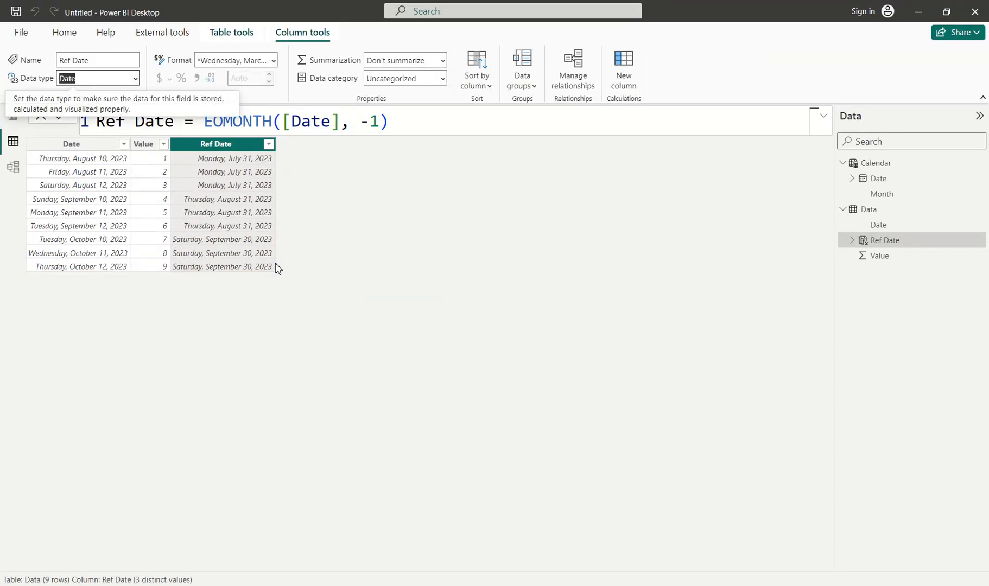
Create a relationship in the model from the Data table's Ref Date column to the Calendar table's Date column.
click(13, 167)
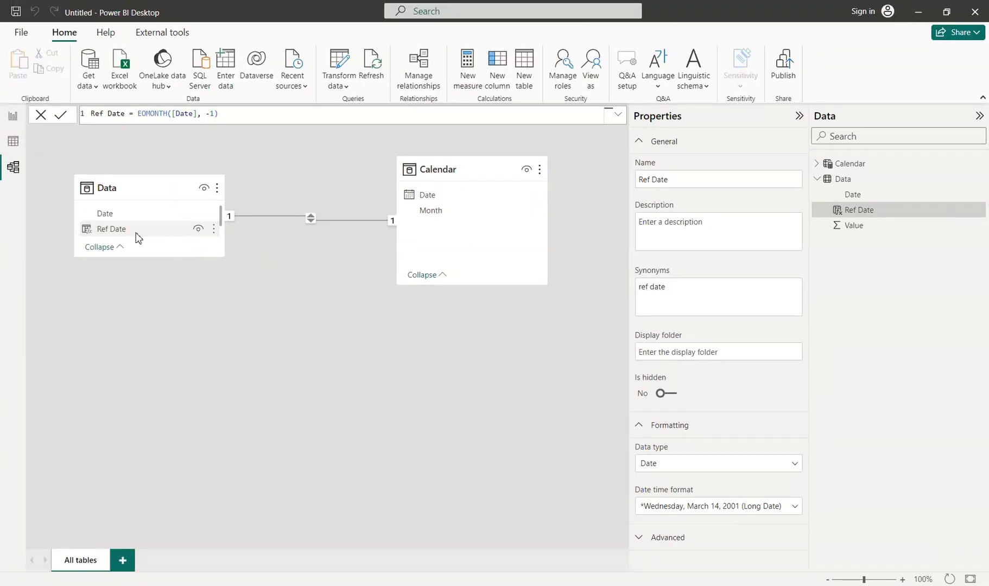
drag(137, 233, 432, 257)
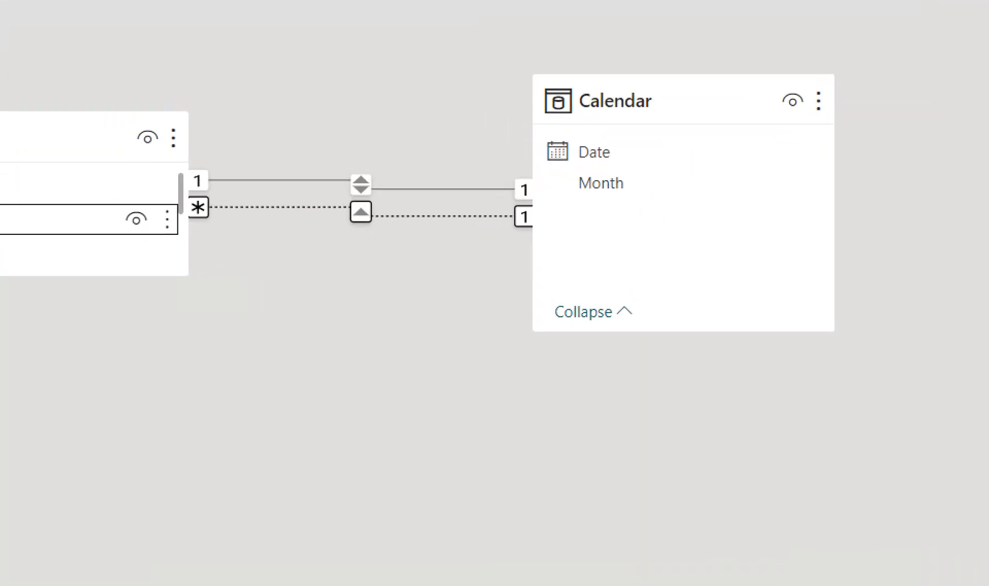
drag(472, 276, 479, 324)
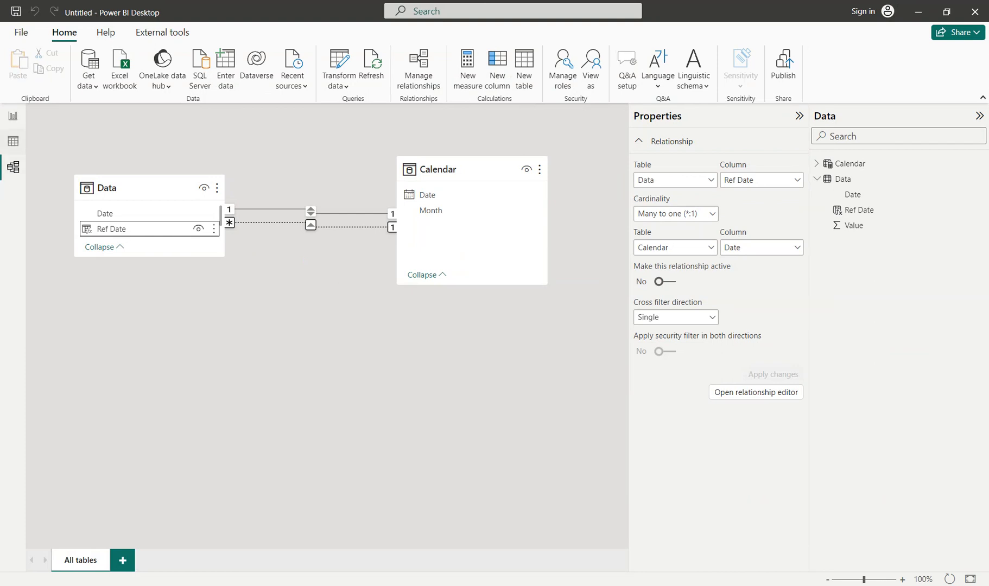
Create a measure named Previous Month Sale in the Data table, leaving a second line for its expression.
click(13, 150)
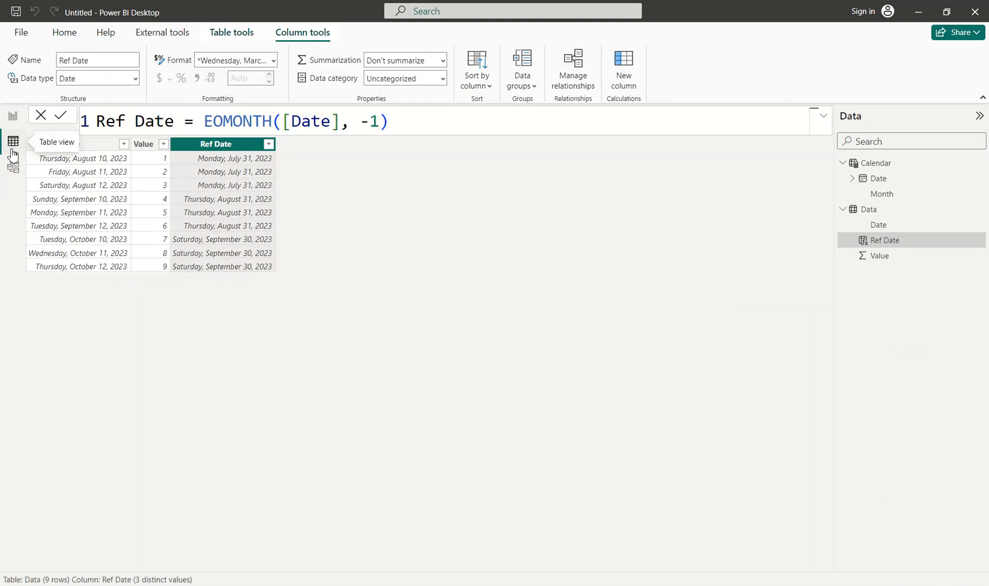
click(66, 34)
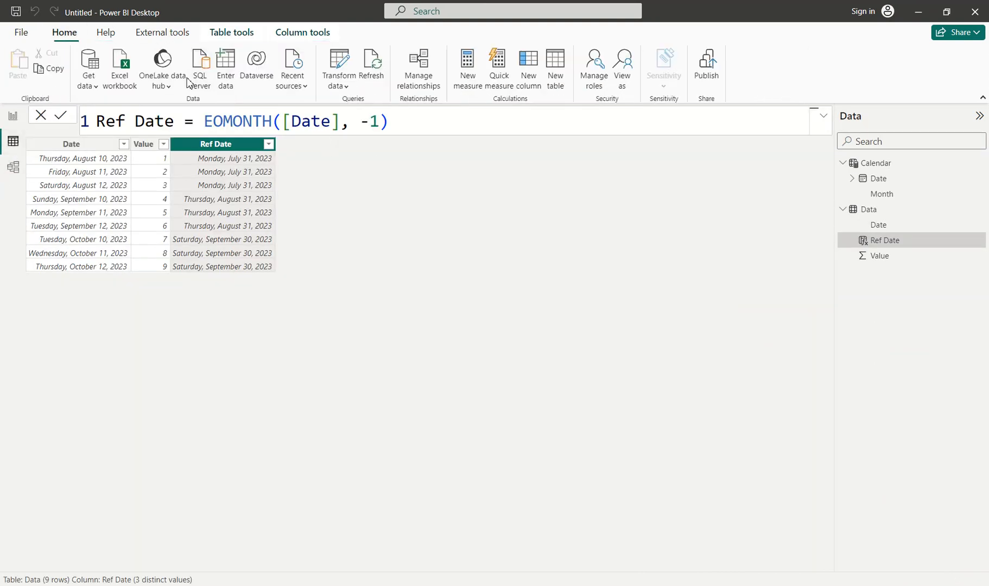
click(465, 81)
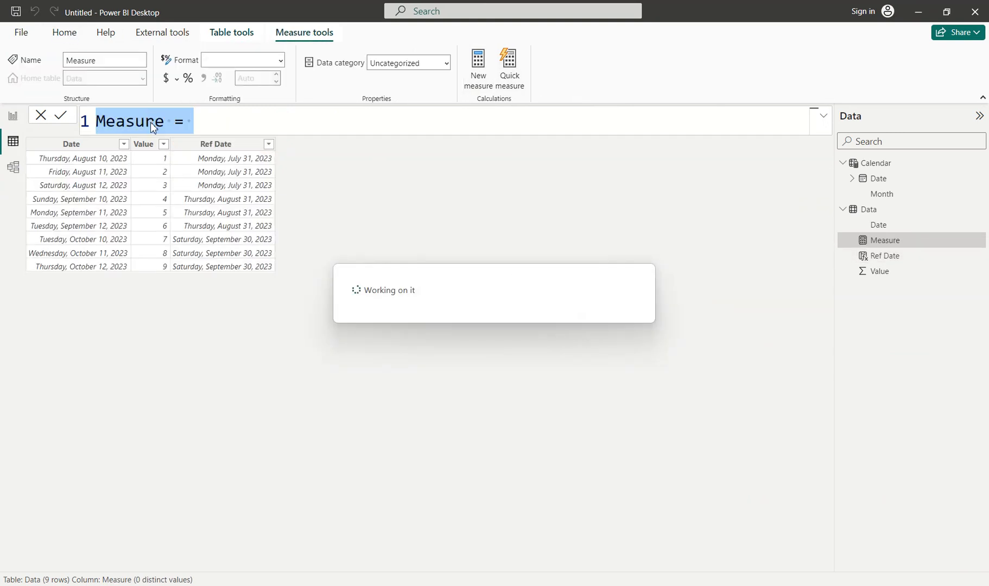
text(Pr)
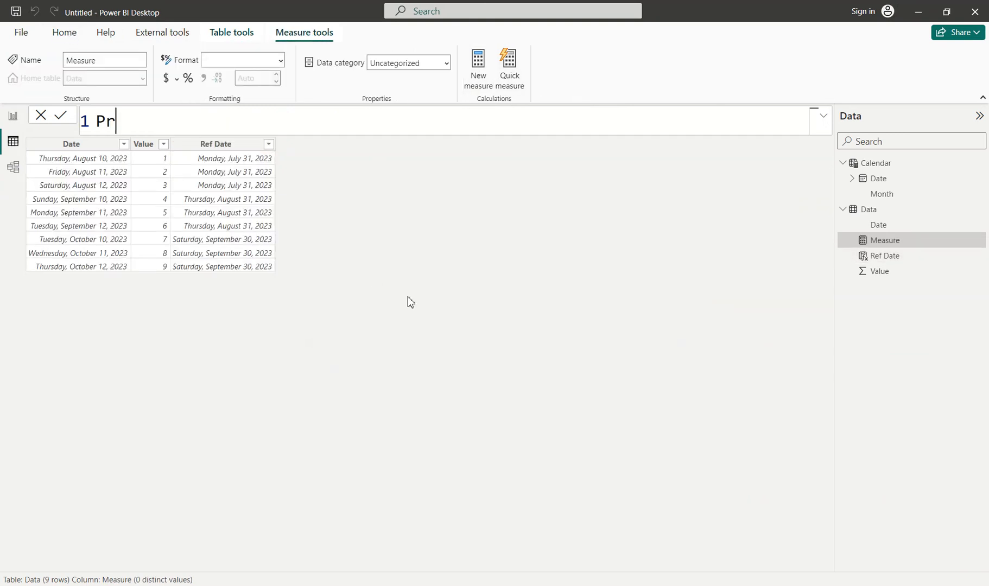
text(evious Monh)
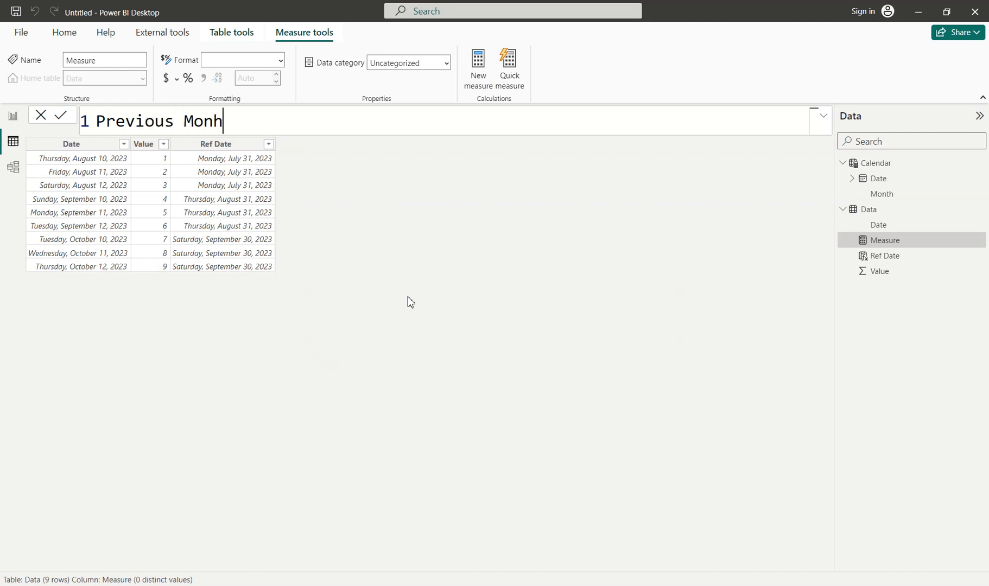
key(BackSpace)
text(th Sale =)
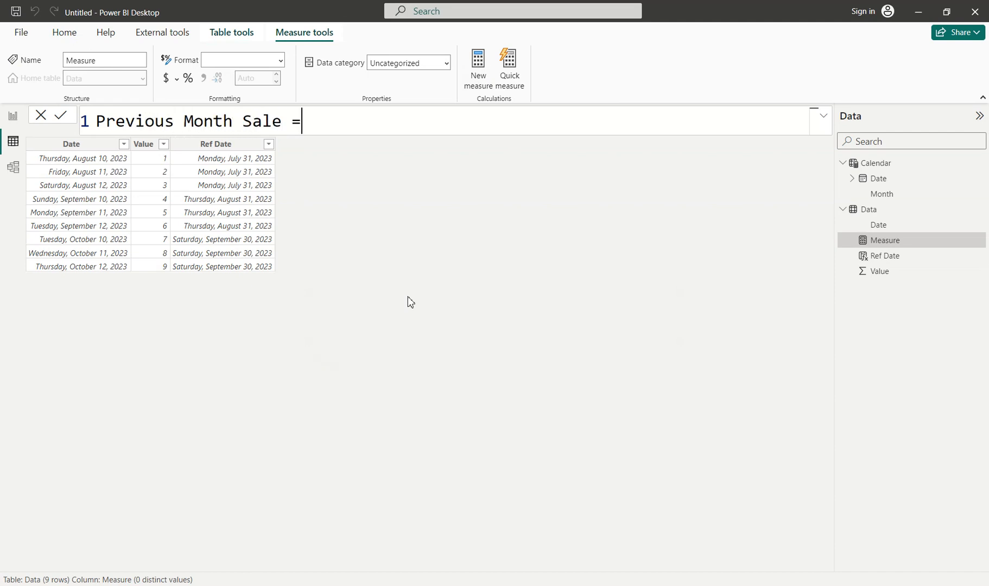
key(shift+Return)
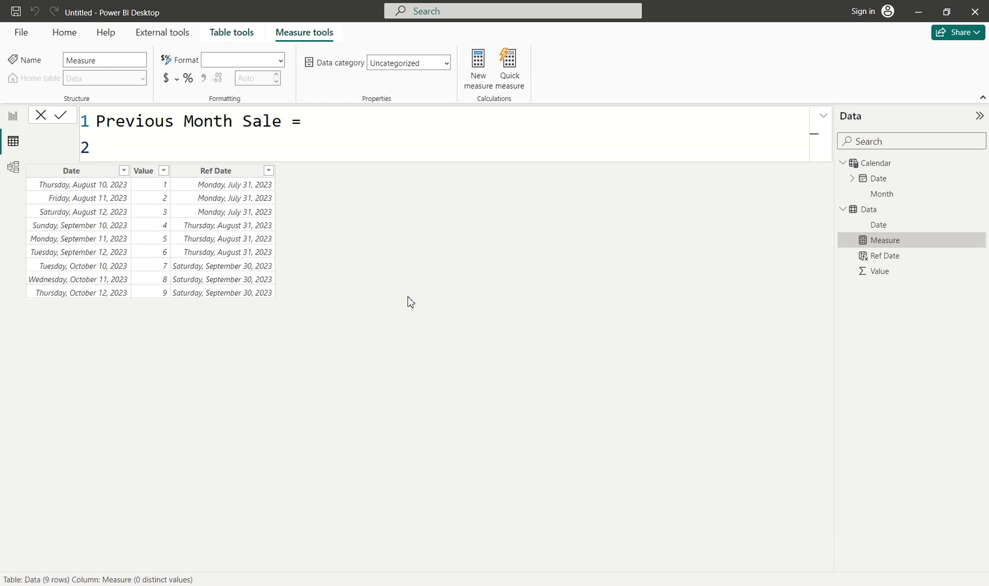
Start the Previous Month Sale expression with CALCULATE, using SUM(Data[Value]) as its first argument.
text(calcu)
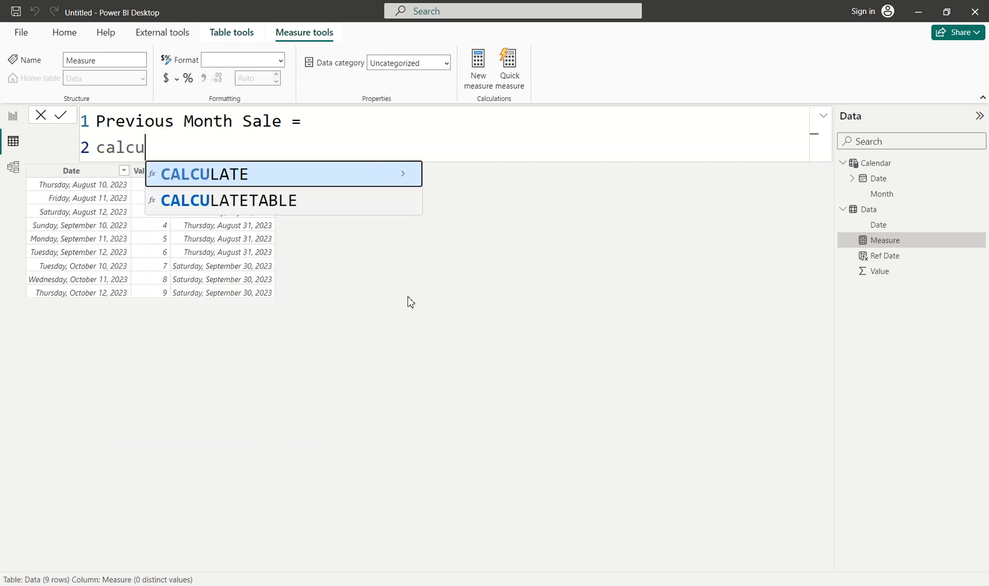
key(Tab)
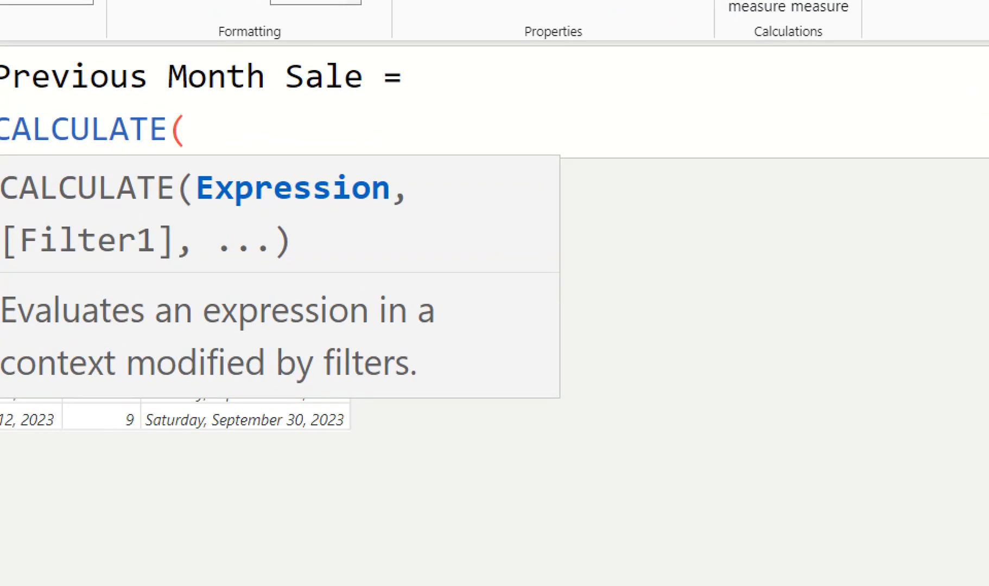
click(230, 133)
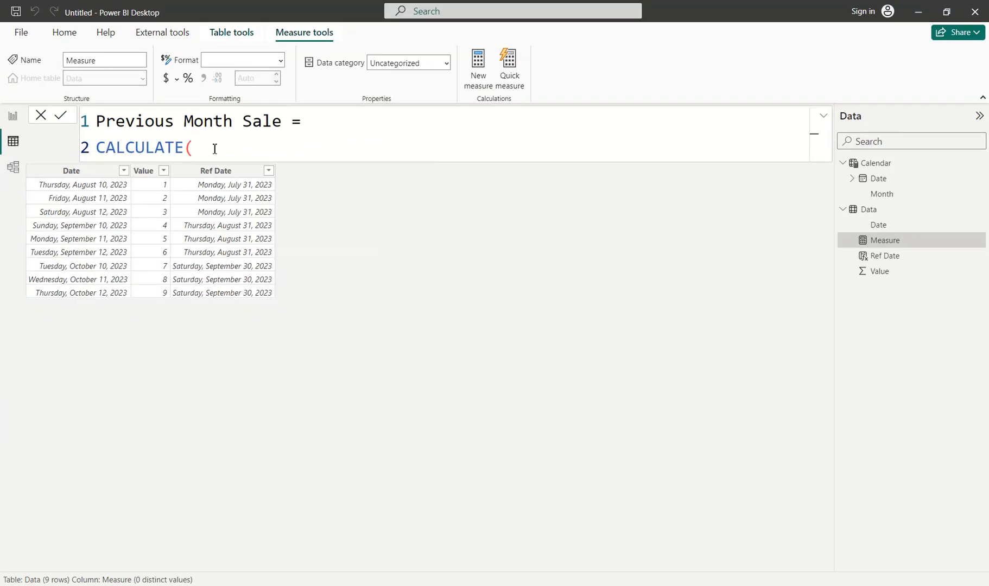
text(sum)
key(Tab)
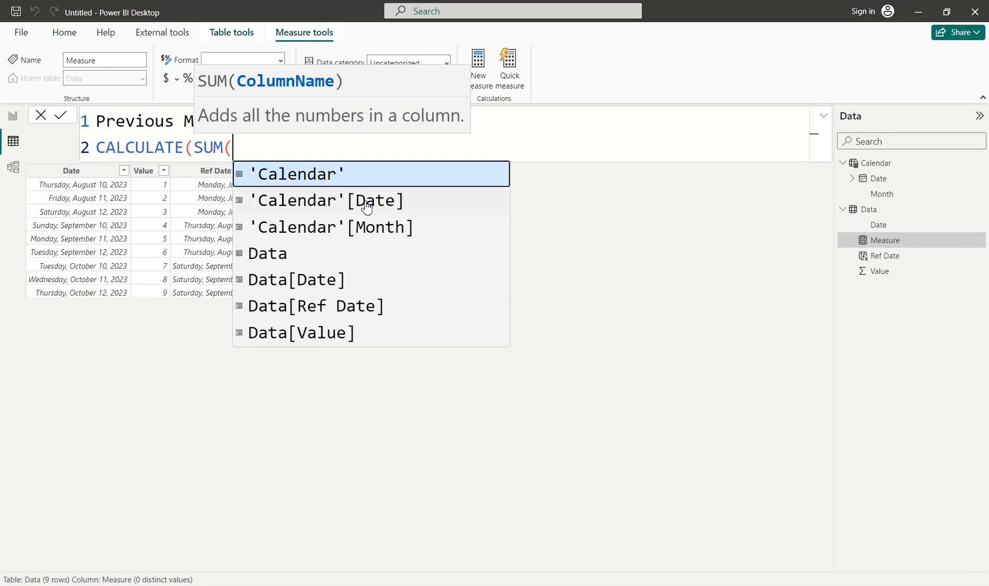
click(342, 333)
text())
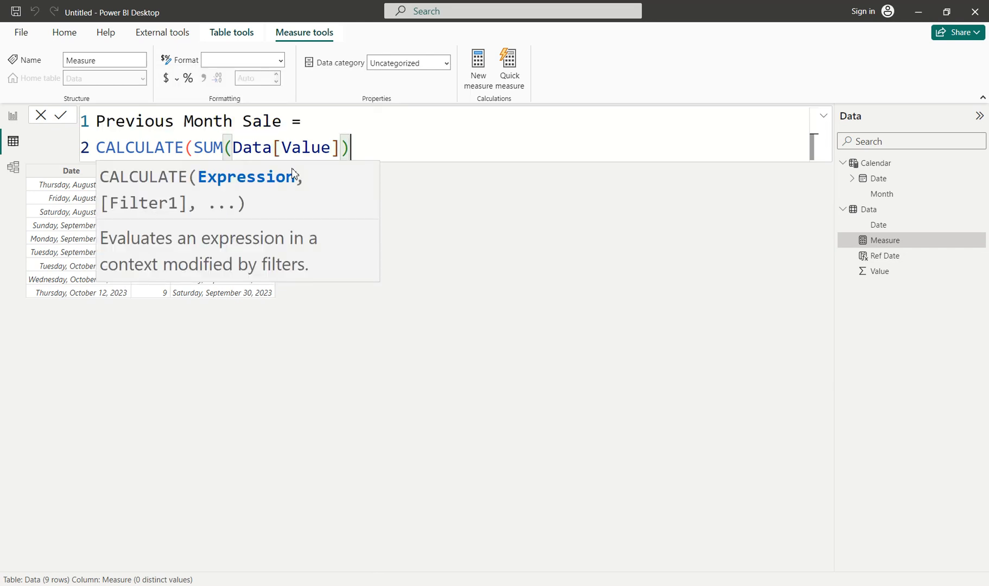
Add a USERELATIONSHIP filter to the CALCULATE expression with Data[Ref Date] as its first column.
text(, )
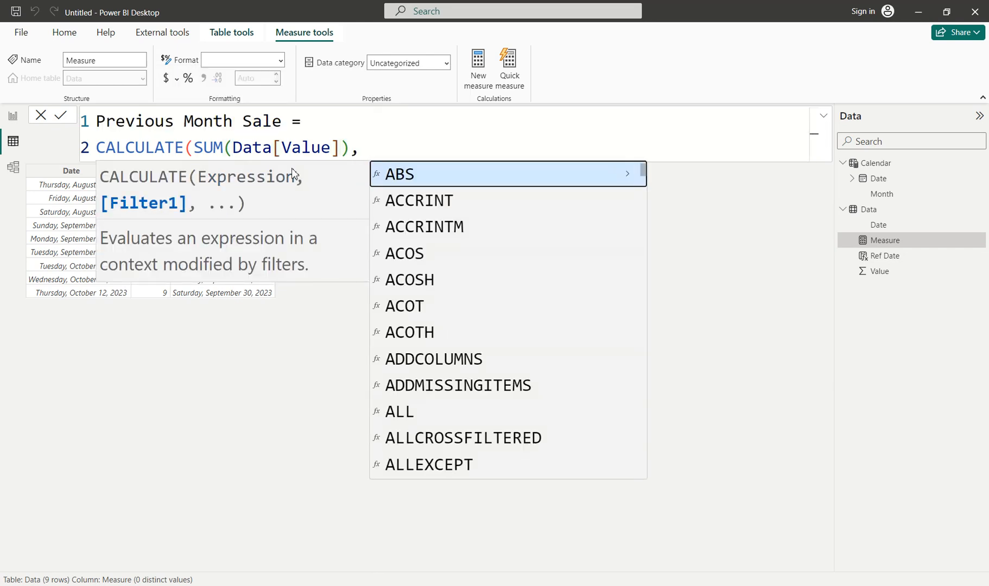
text(C)
key(BackSpace)
text(use)
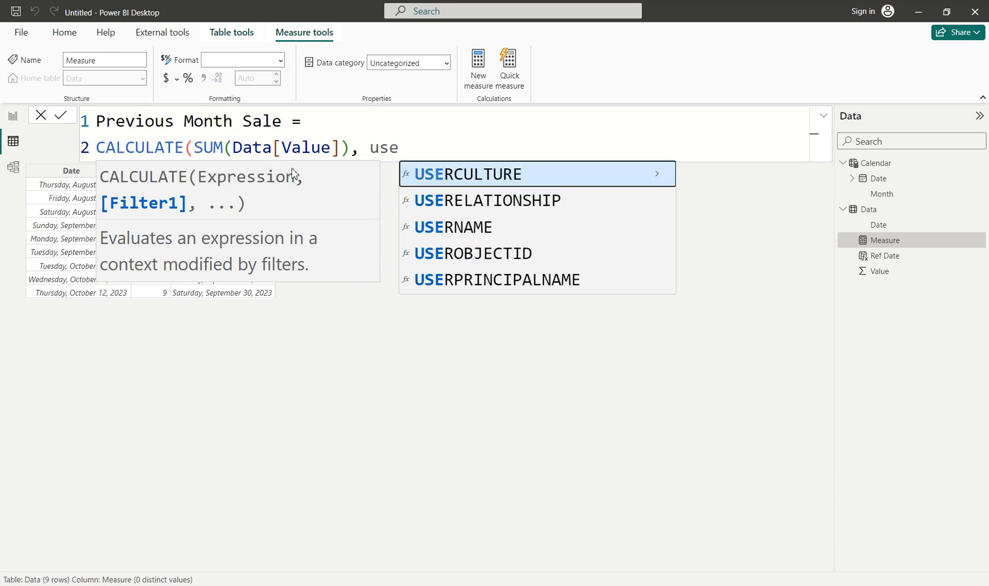
text(re)
key(Tab)
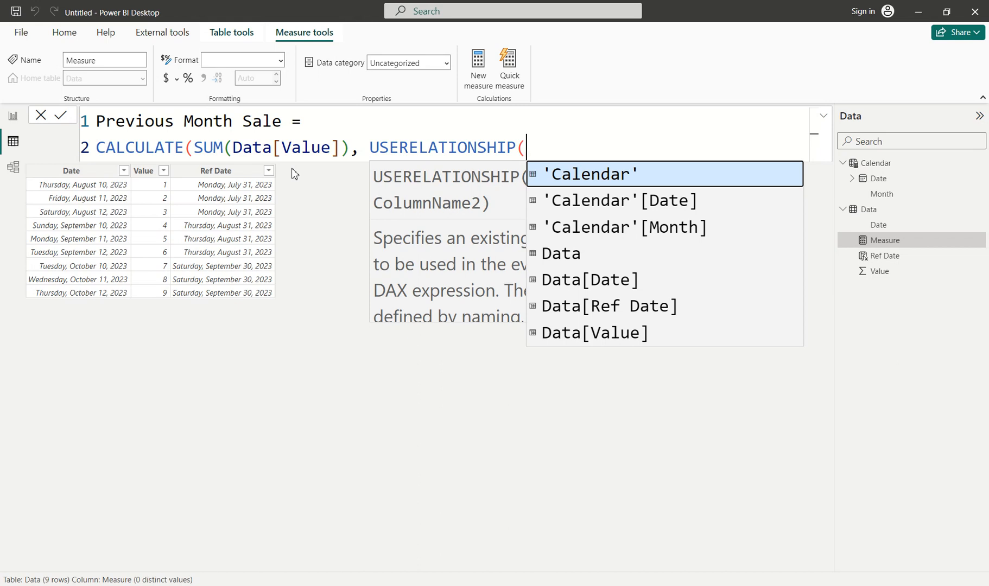
text(dta)
key(BackSpace)
text(ata)
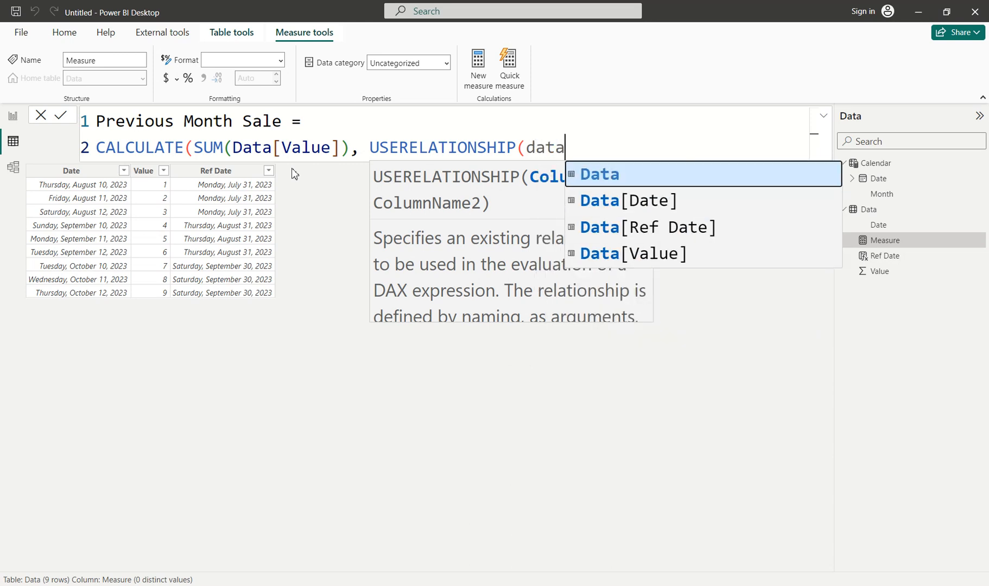
click(673, 238)
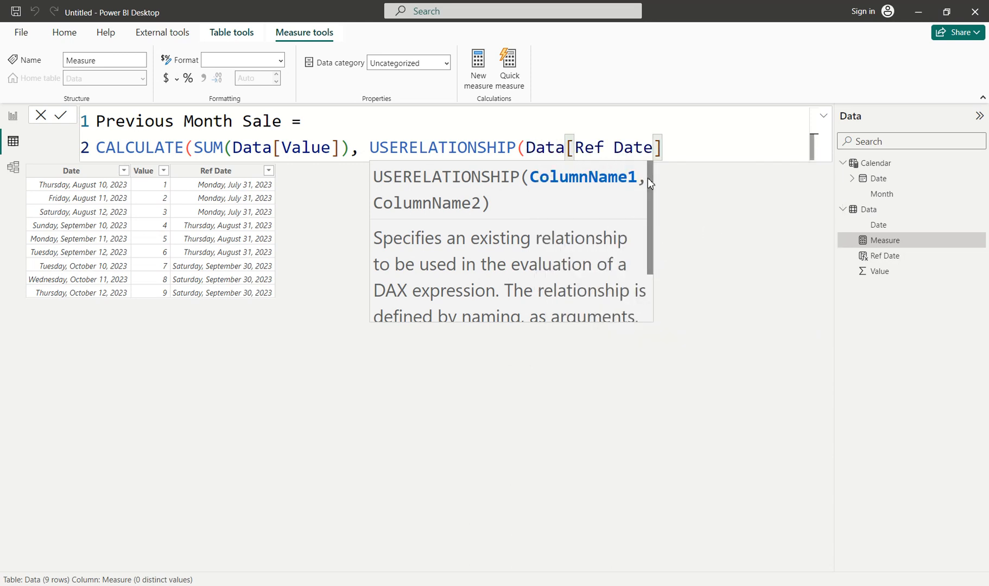
Complete USERELATIONSHIP with 'Calendar'[Date] as the second column, place it on its own line and commit the measure.
text(,)
text(cale)
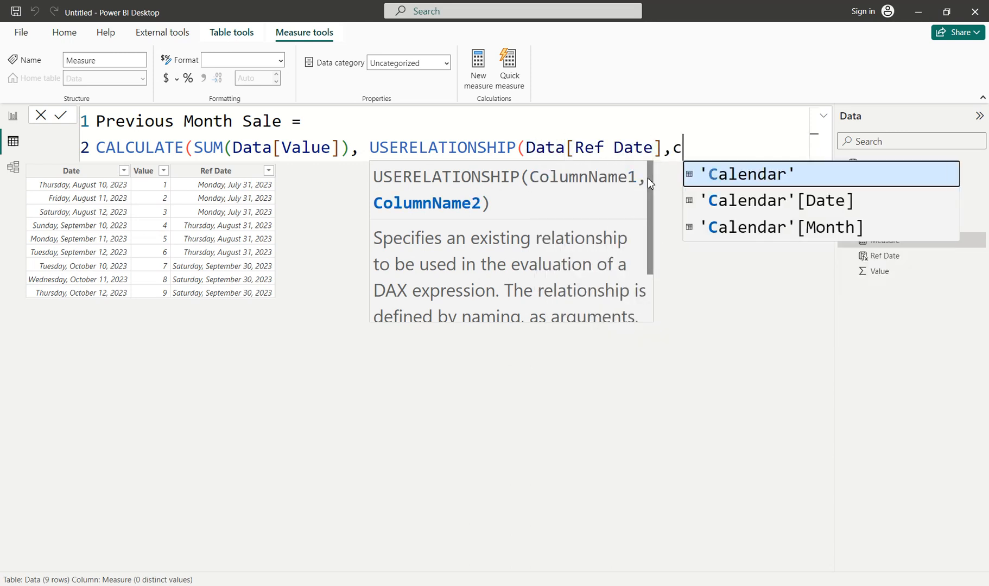
click(830, 203)
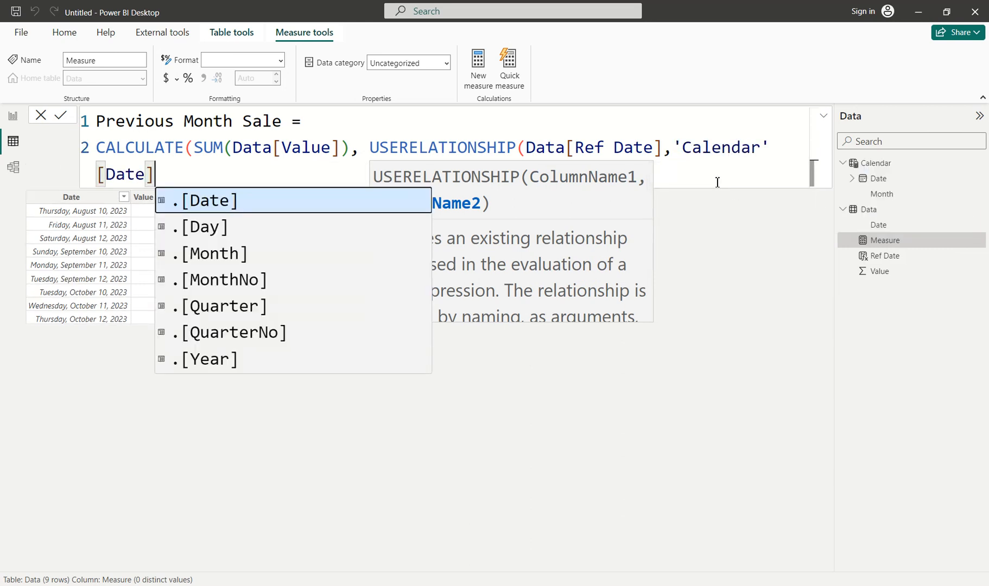
key(Escape)
text())
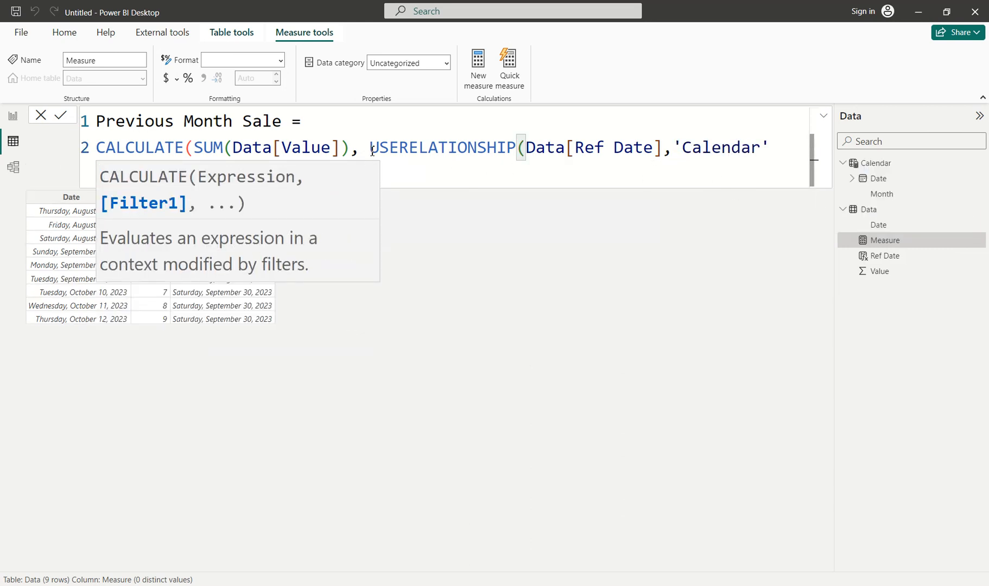
click(372, 151)
key(shift+Return)
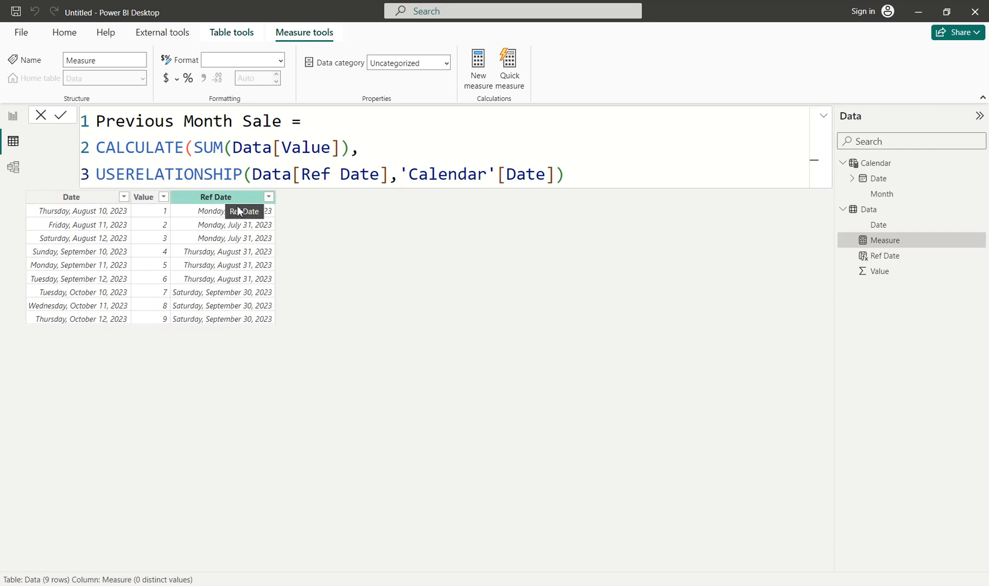
key(Return)
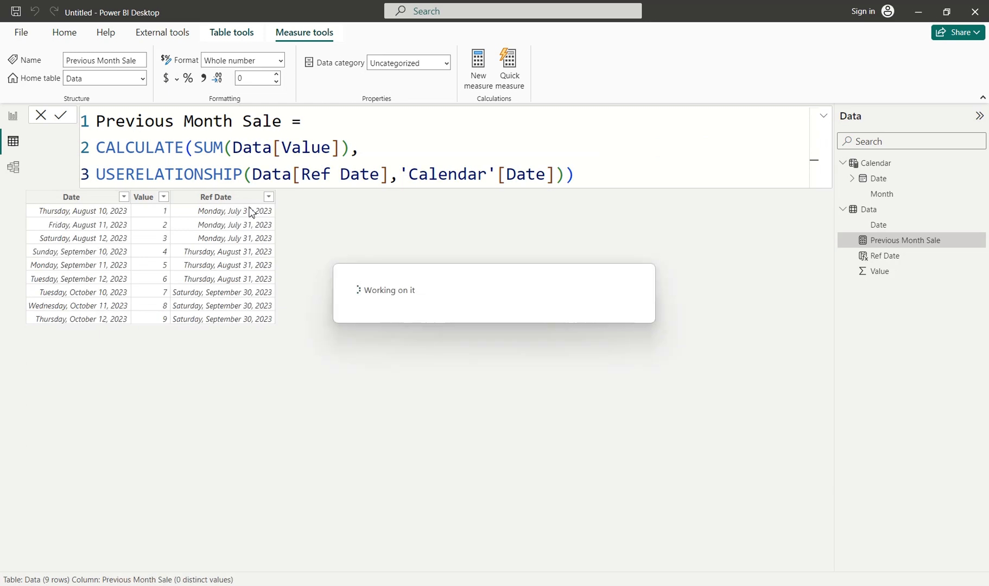
Add the Previous Month Sale measure to the report's table visual beside Month and Sum of Value.
click(12, 118)
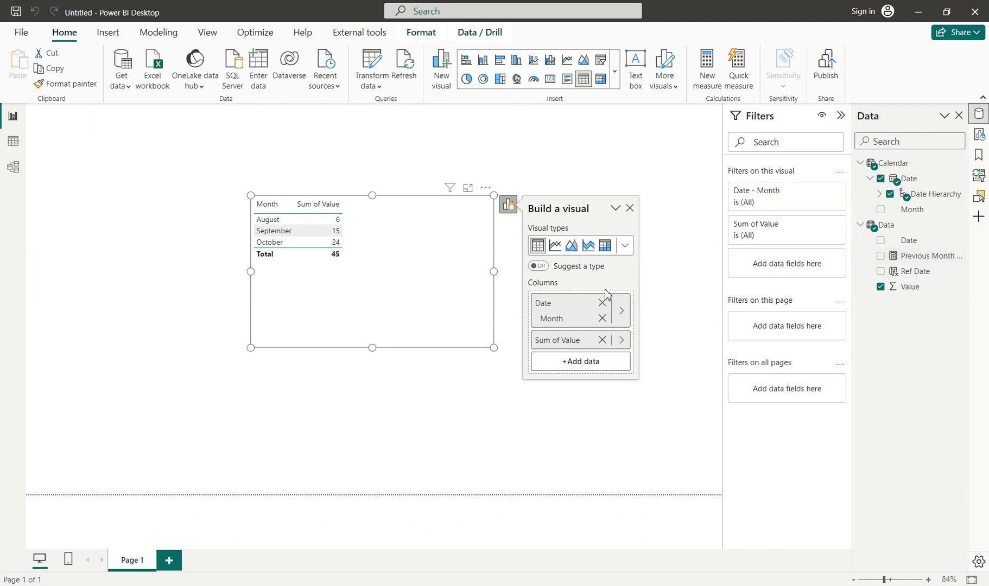
drag(917, 259, 586, 349)
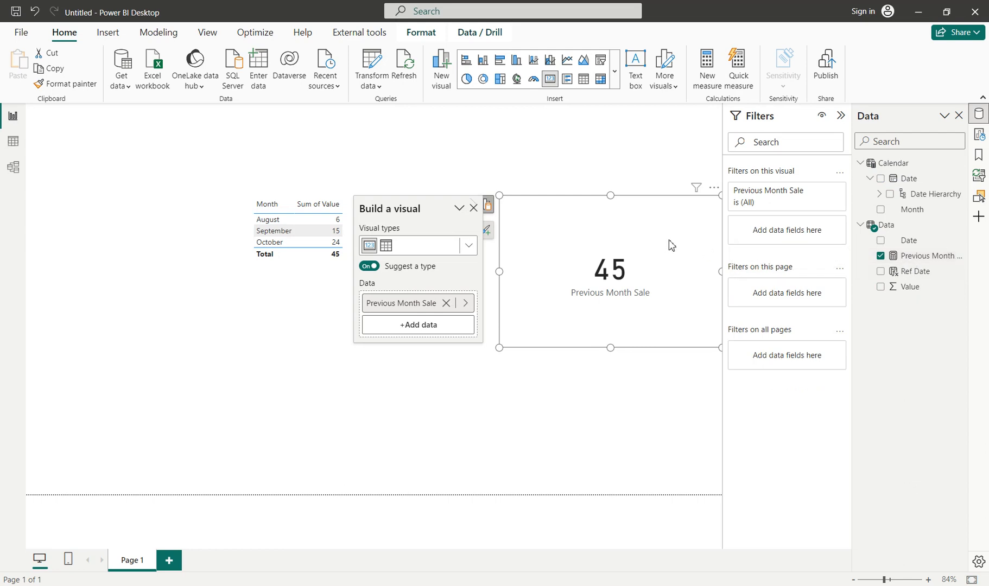
key(Delete)
drag(926, 264, 344, 240)
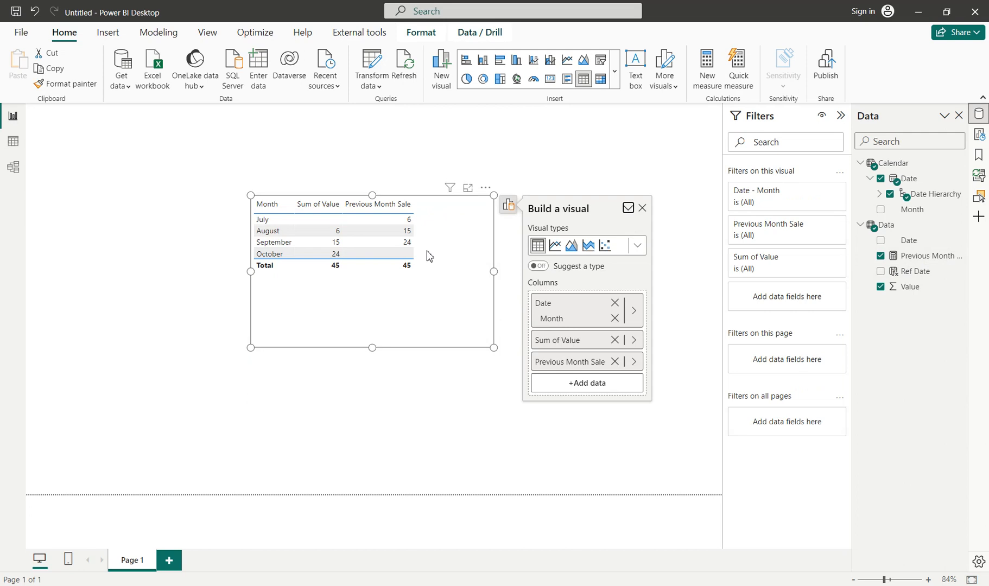
Set the font size of the table visual's values to 22.
click(486, 188)
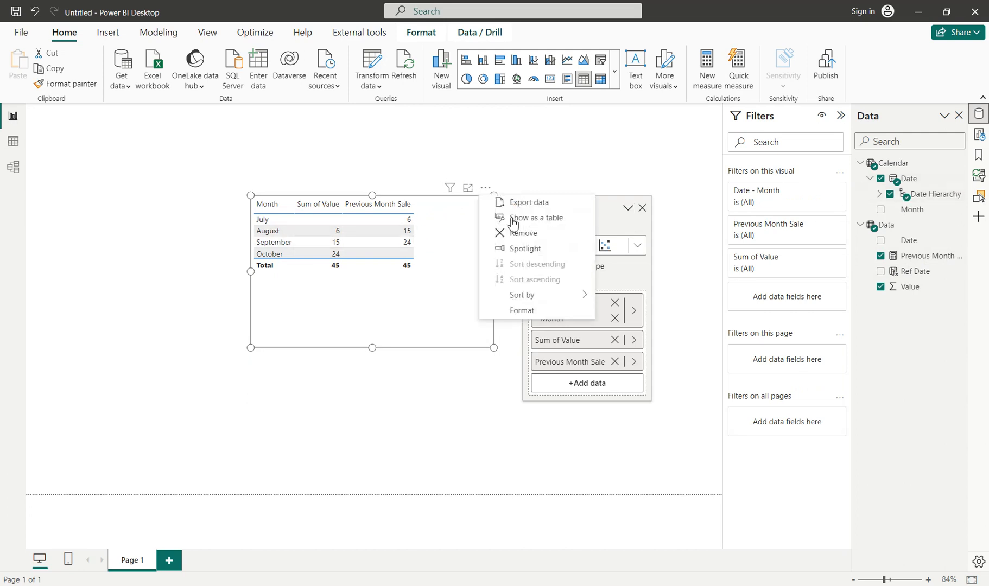
click(522, 311)
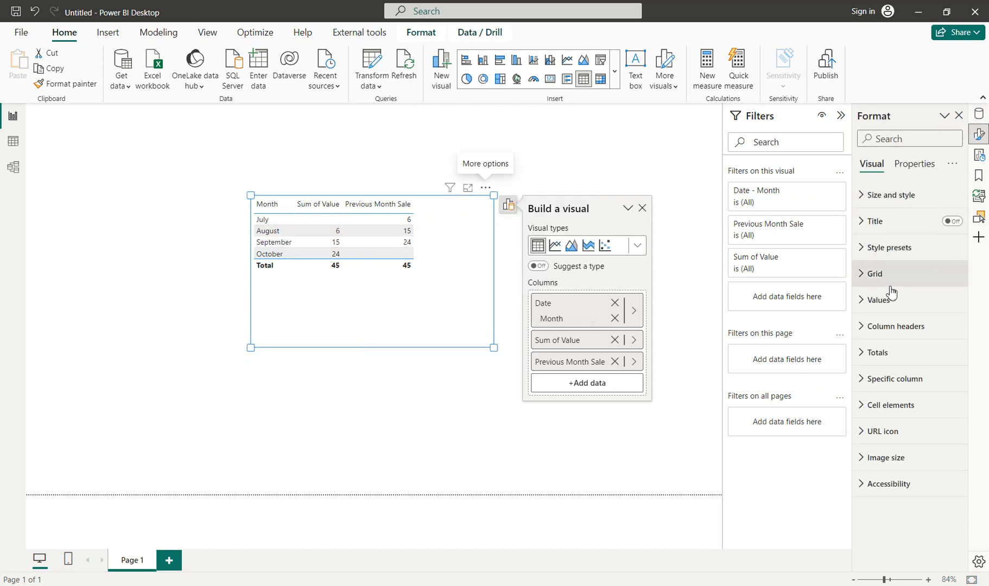
click(894, 310)
text(22)
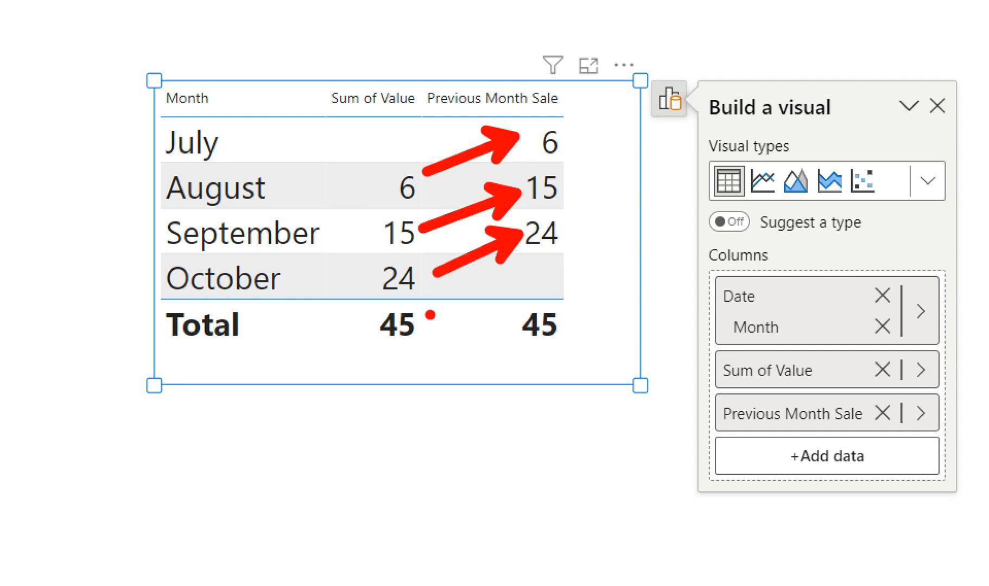
key(Escape)
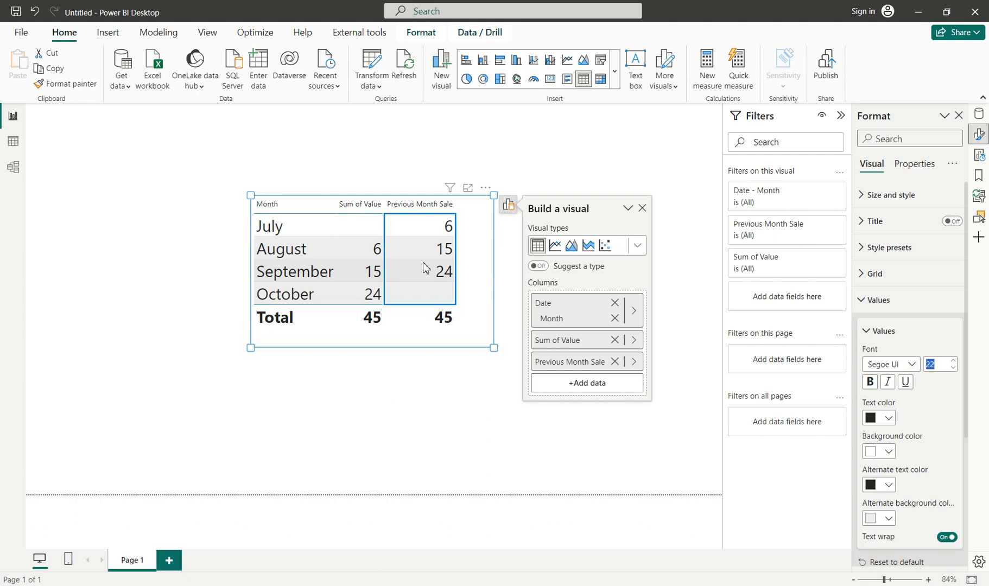
Change the Ref Date column's formula in the Data table to EOMONTH([Date], 1).
click(13, 141)
click(222, 200)
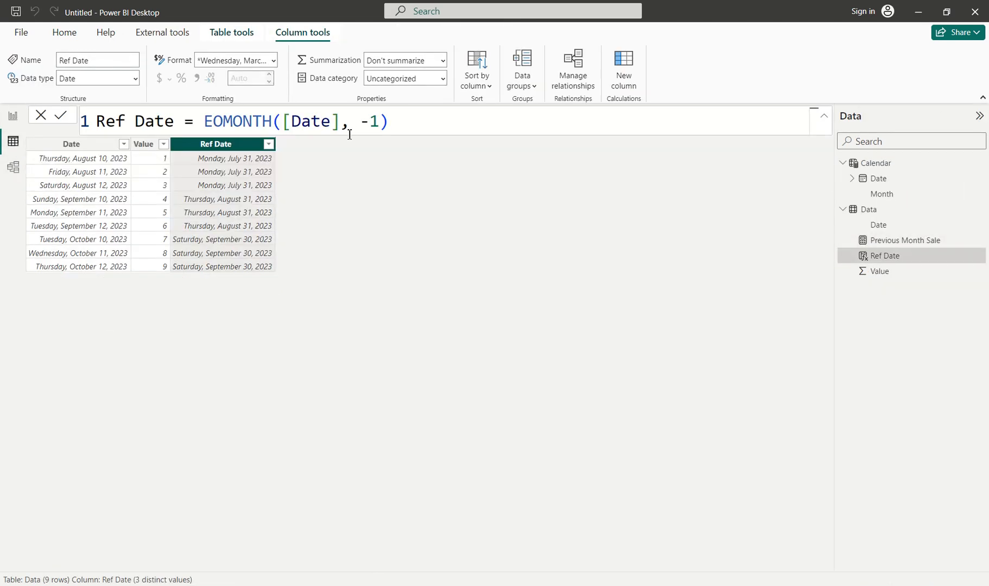
click(368, 121)
key(BackSpace)
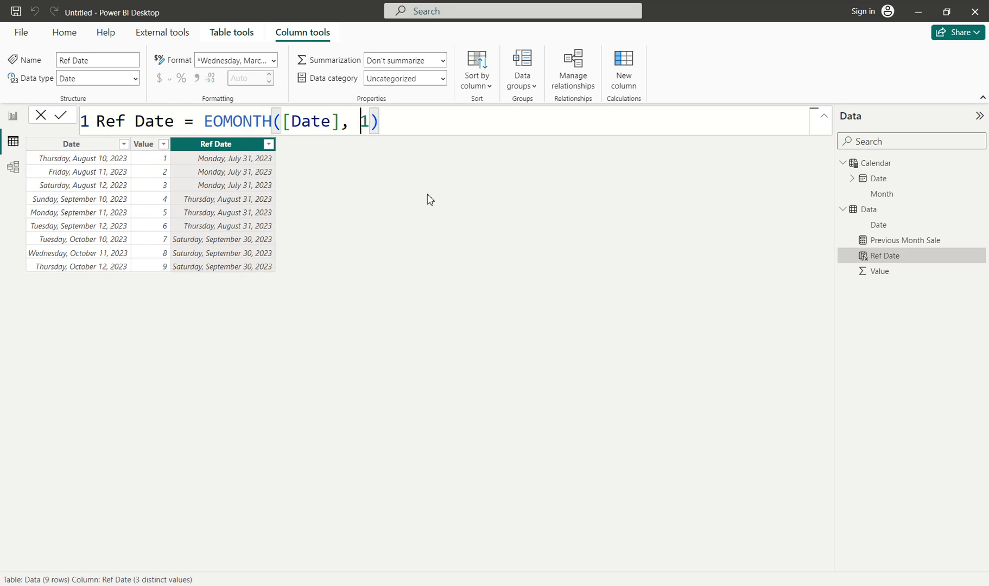
key(Return)
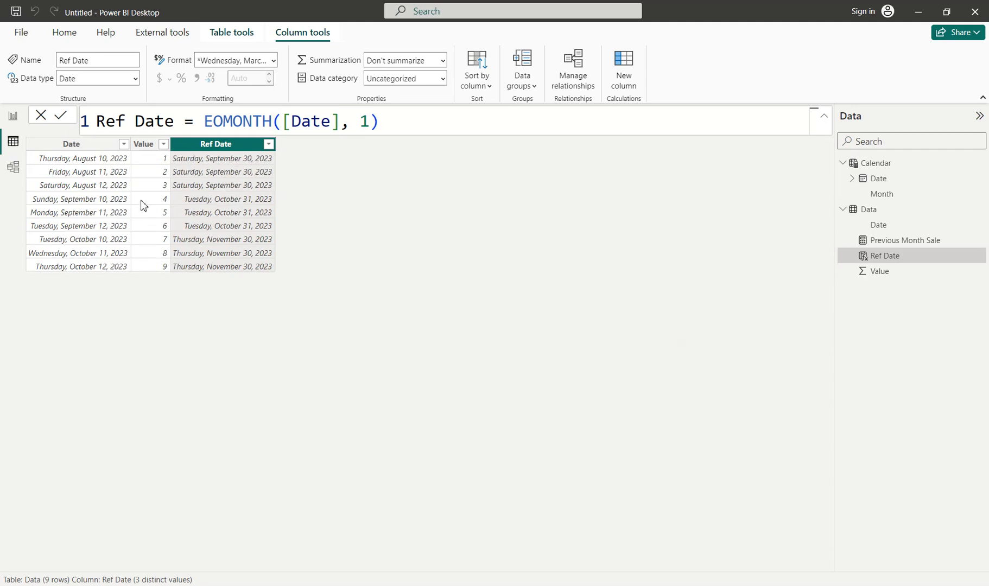
drag(22, 141, 127, 190)
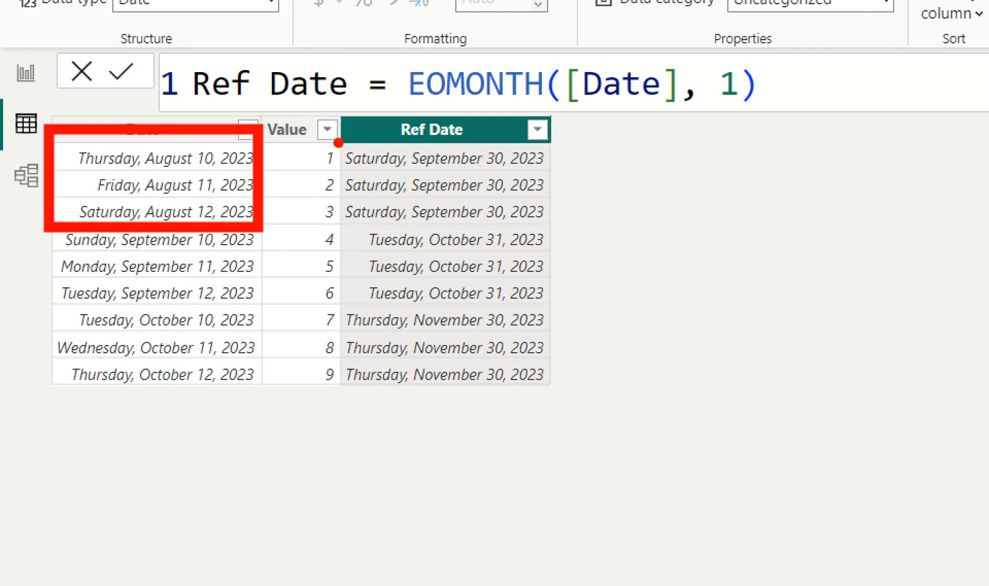
mouse_move(339, 142)
mouse_down()
mouse_move(516, 225)
mouse_move(559, 231)
mouse_up()
drag(22, 291, 266, 386)
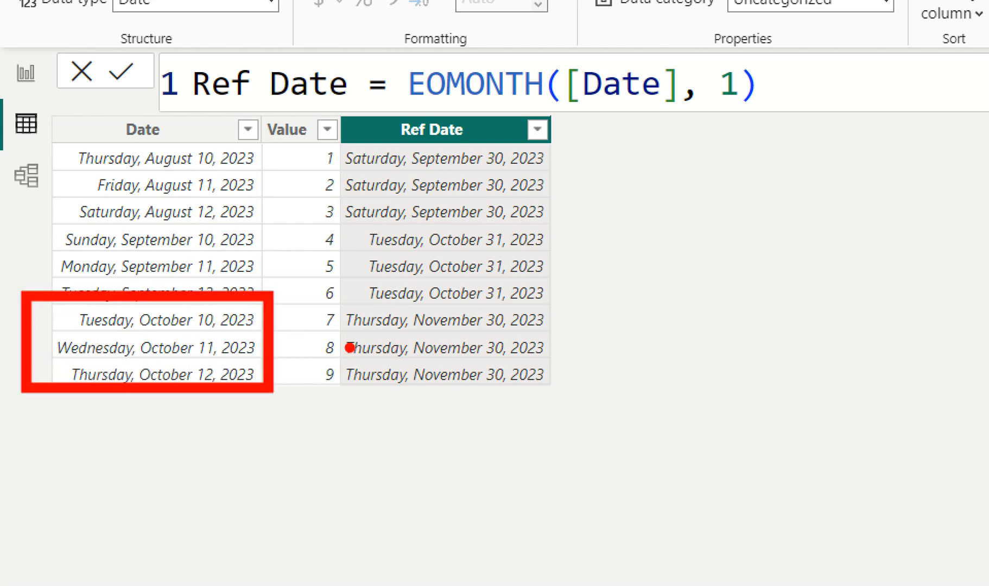
drag(338, 302, 535, 379)
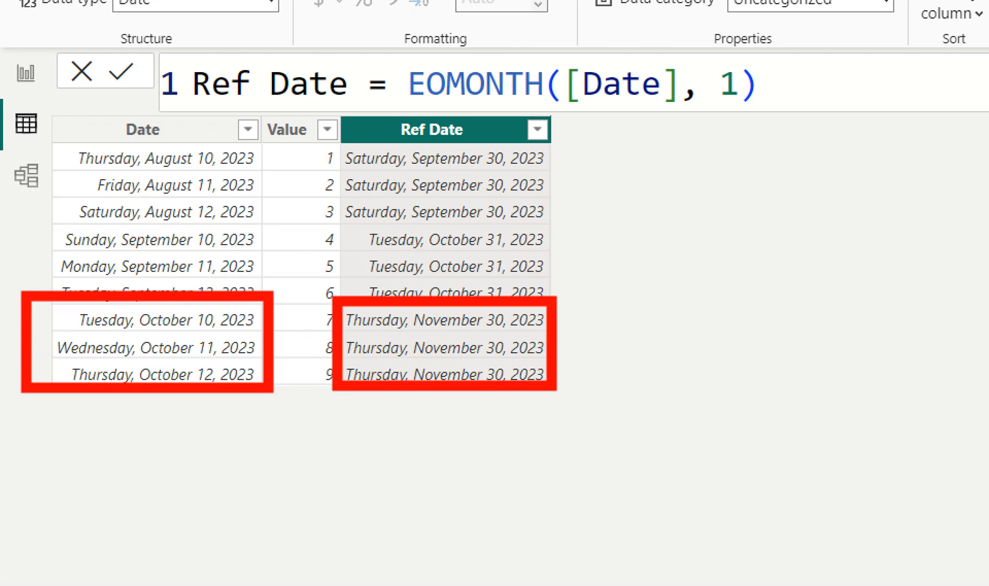
Check the monthly figures in the report's table visual, dismissing the error message, and review the relationships in the model.
click(26, 72)
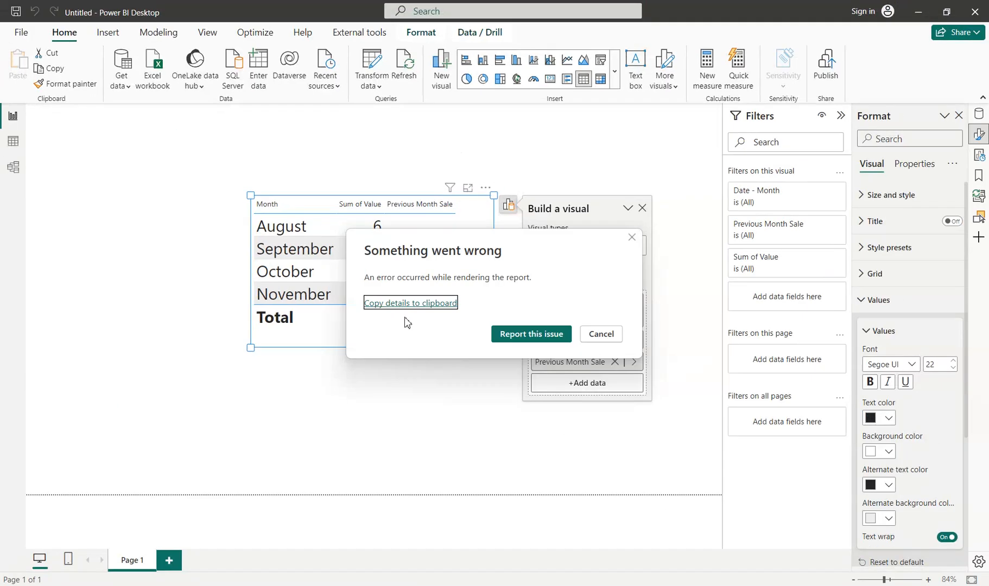
click(609, 337)
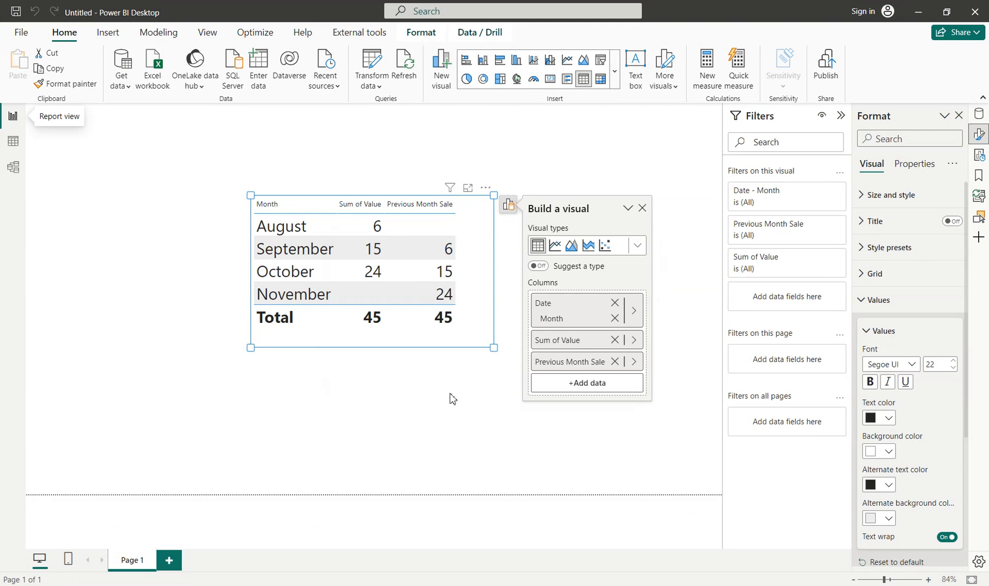
click(18, 139)
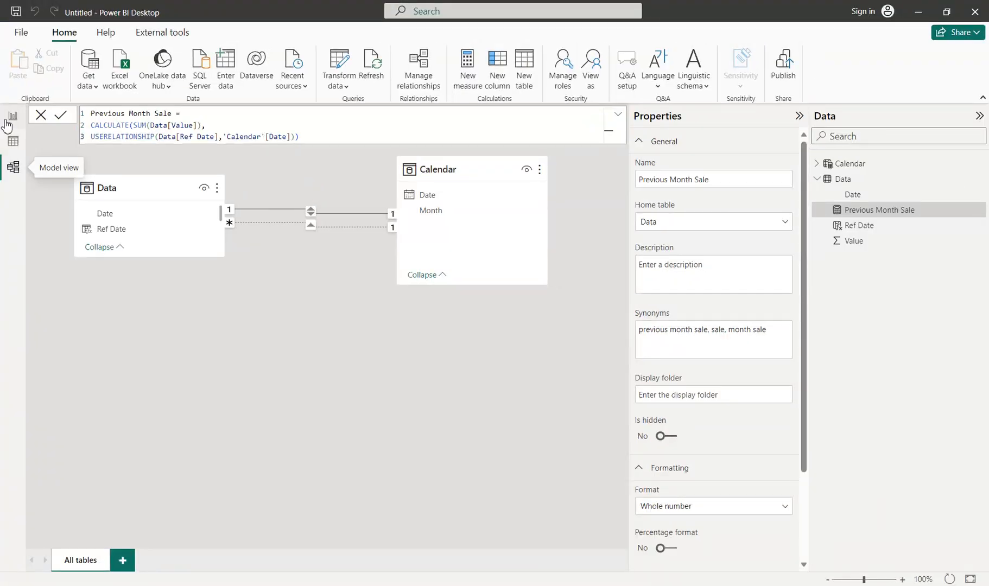
click(13, 115)
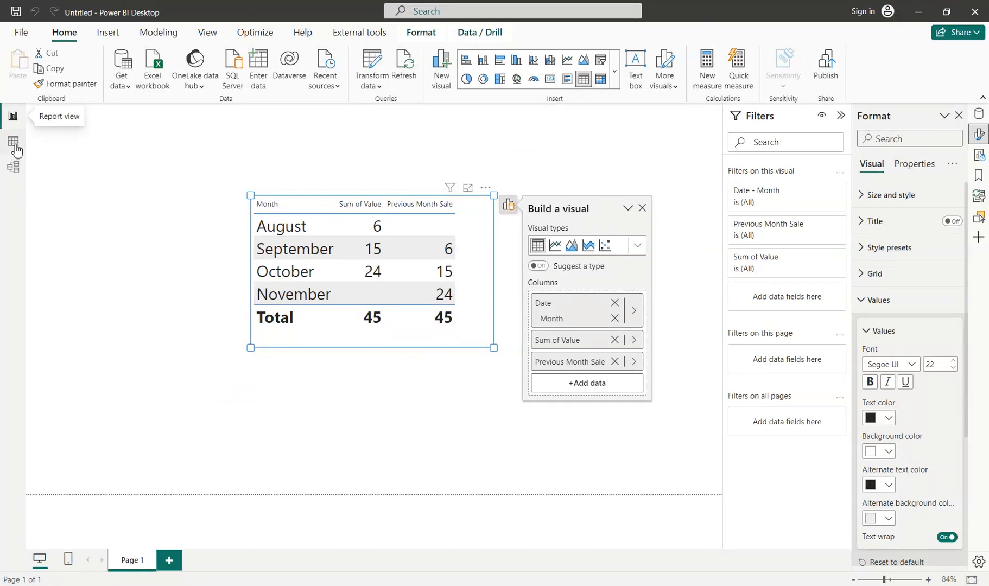
Open the Ref Date column's formula in the Data table and enlarge the formula text for reading.
click(13, 141)
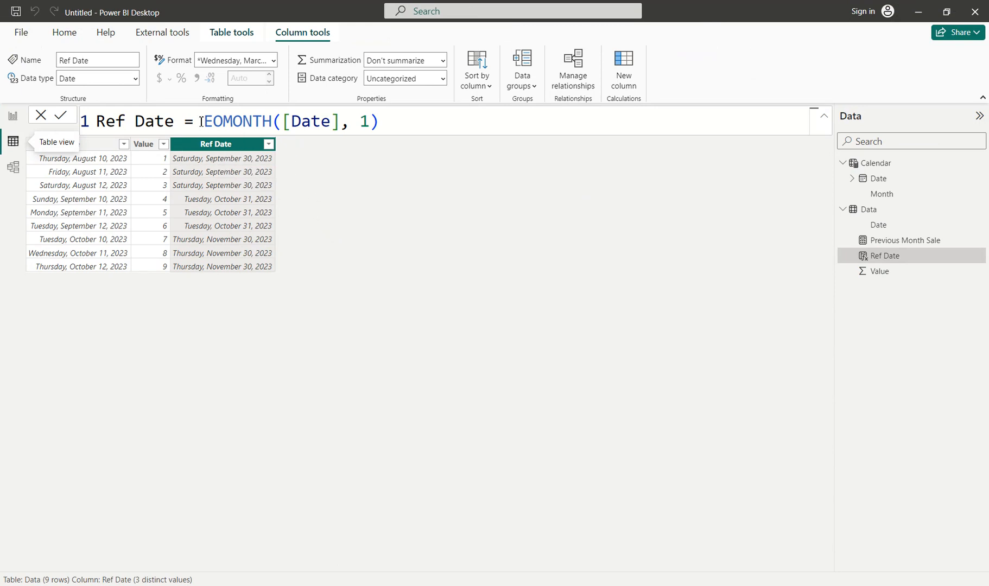
click(401, 130)
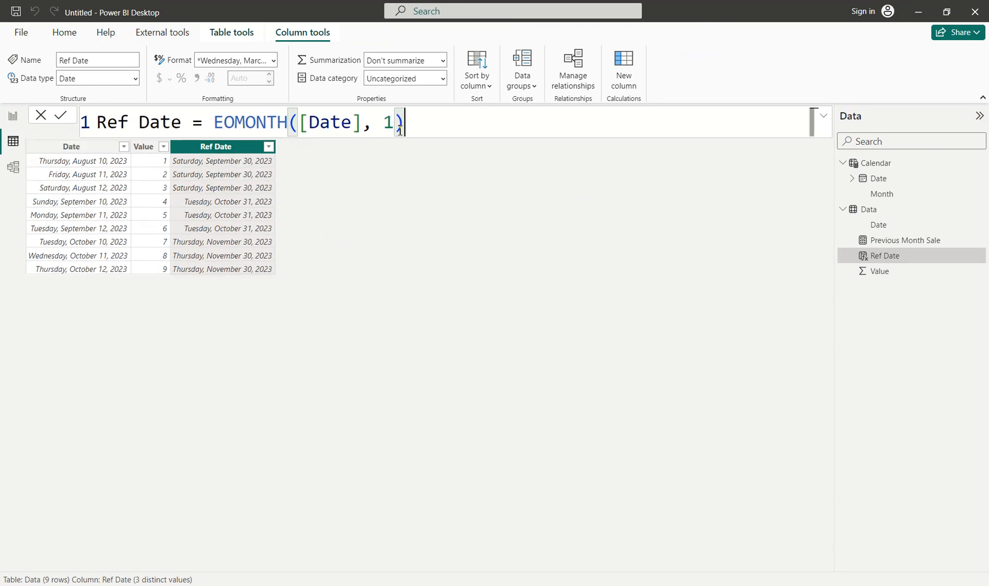
ctrl+scroll(400, 131, up, 2)
ctrl+scroll(400, 130, up, 1)
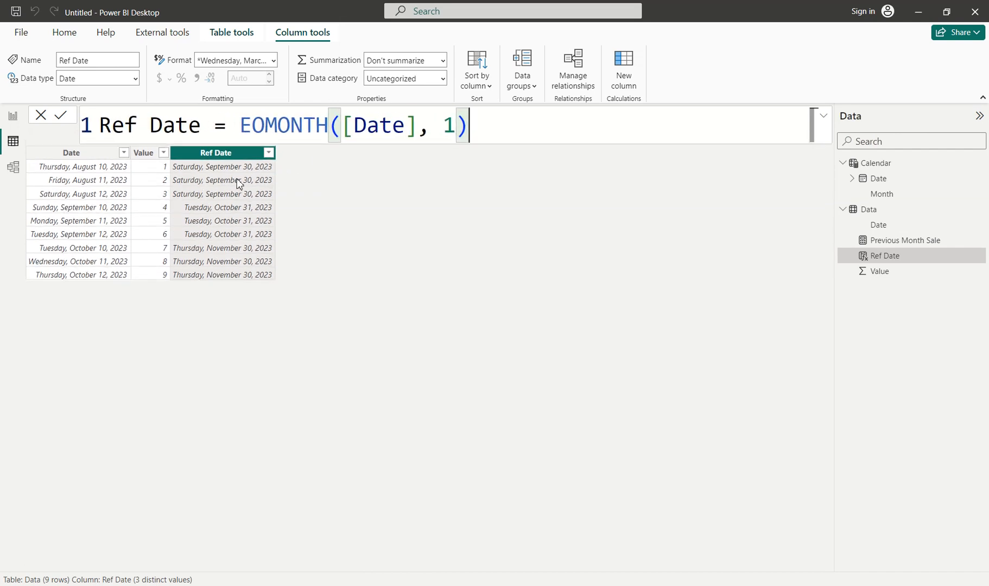
Review the relationships between the Data and Calendar tables and the monthly figures in the report's table visual.
click(13, 167)
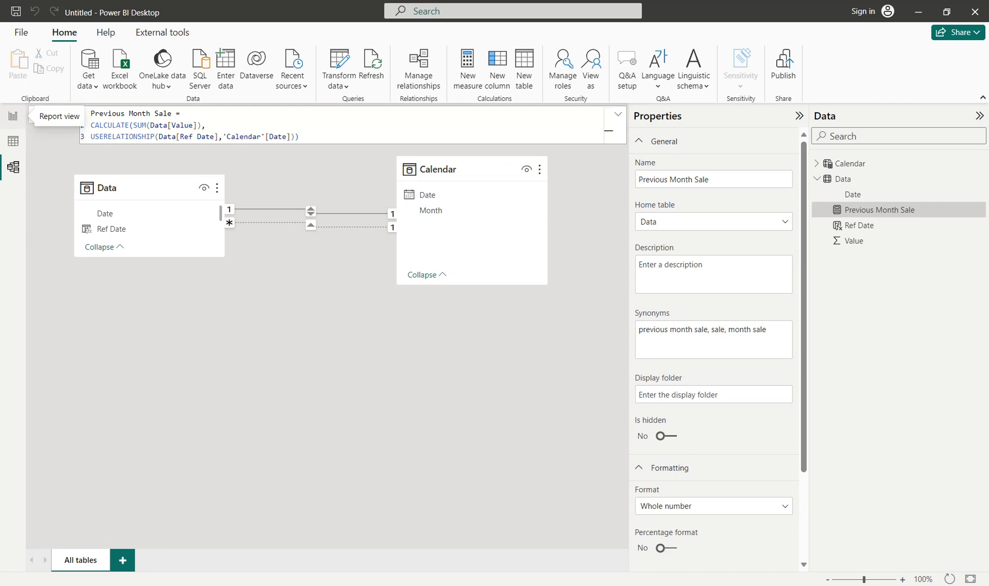
click(8, 126)
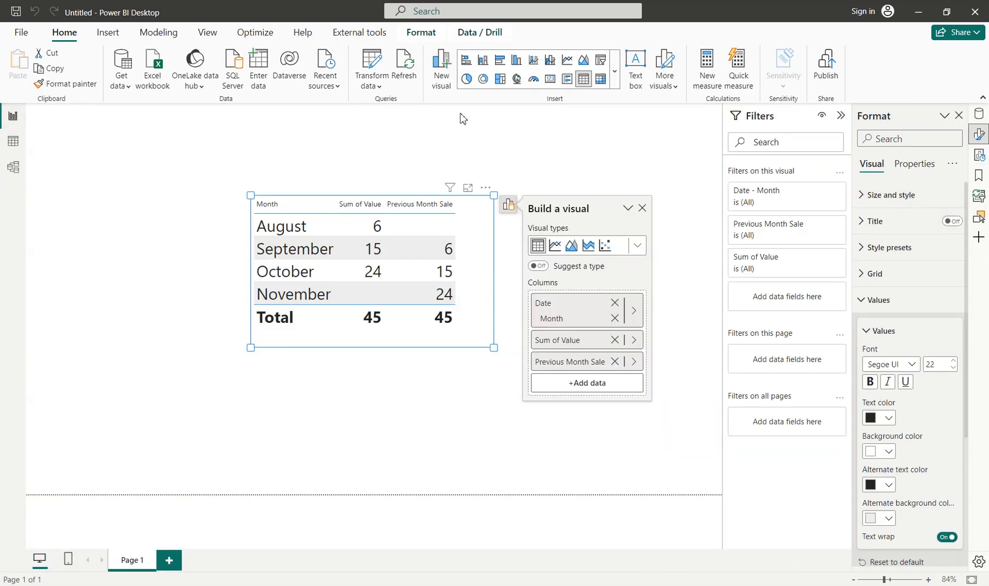
Open the Previous Month Sale measure in the Data table and examine its SUM expression, USERELATIONSHIP filter and the two linked columns.
click(13, 141)
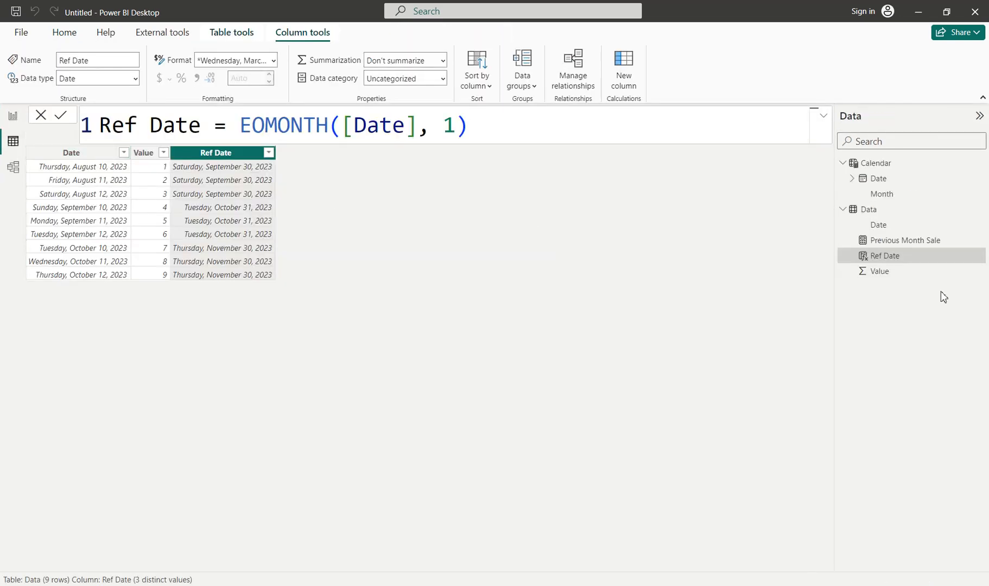
click(915, 242)
drag(433, 163, 227, 163)
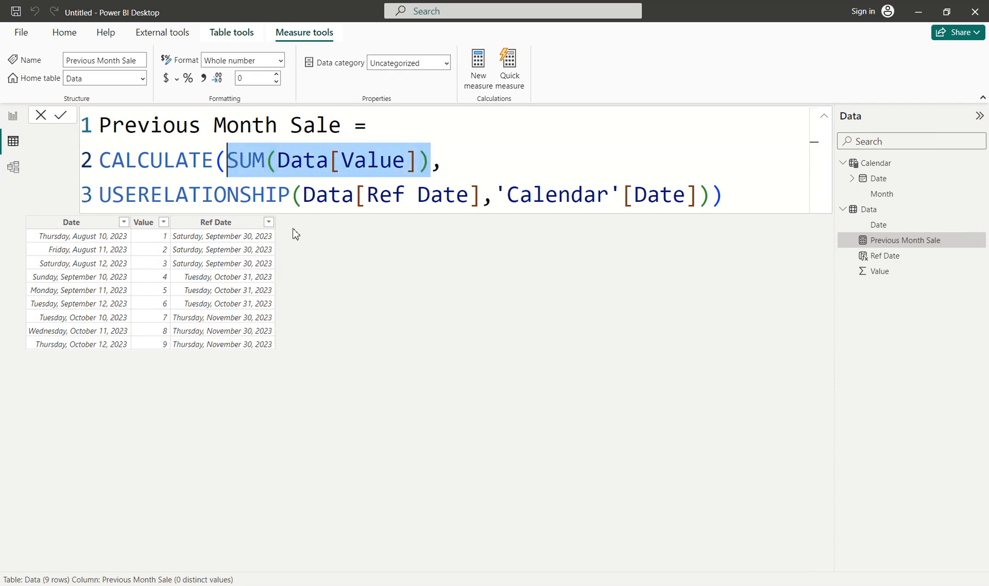
drag(723, 195, 99, 196)
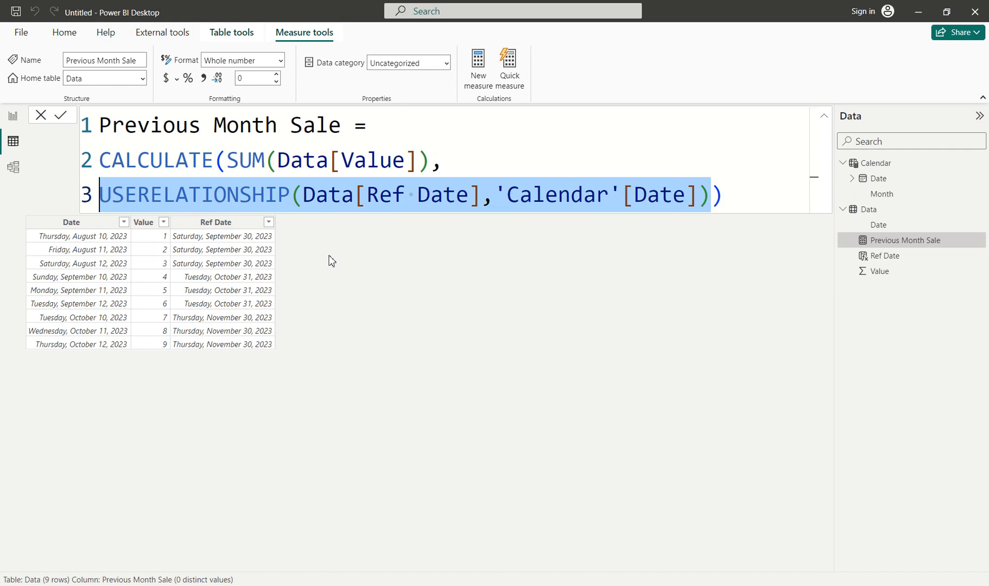
drag(304, 211, 698, 213)
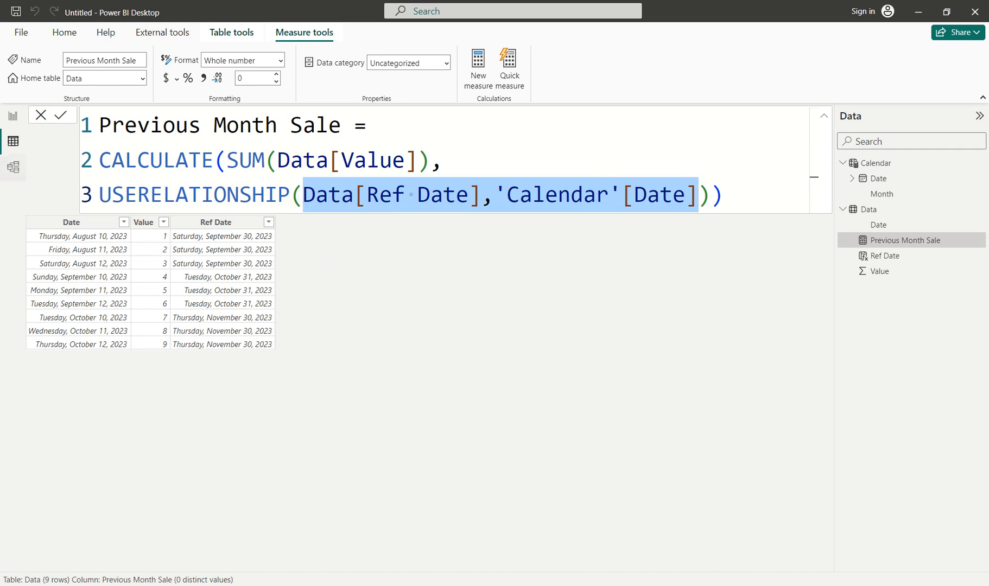
Inspect the model relationship between Ref Date and the Calendar Date column, and compare Previous Month Sale in the report's table visual.
click(7, 172)
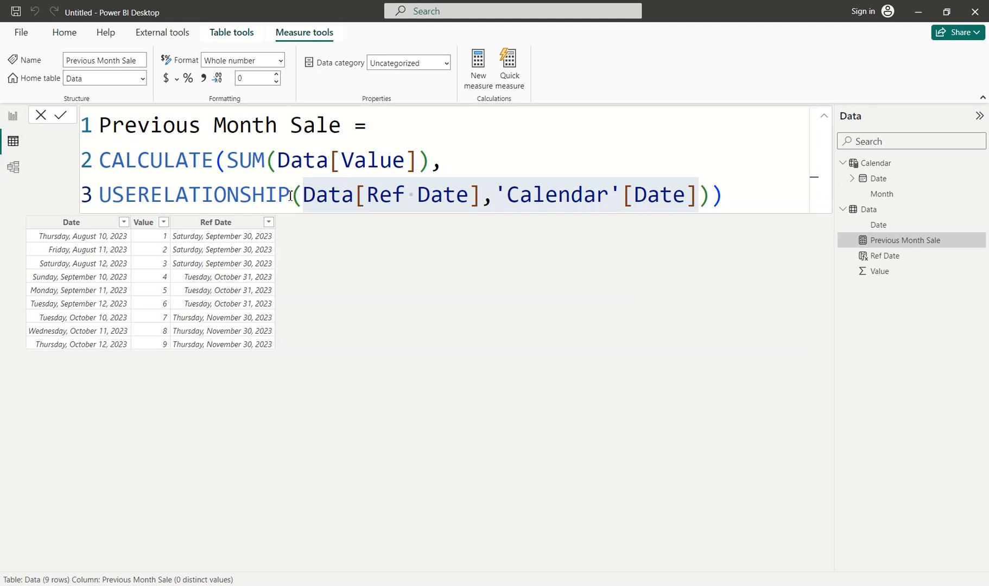
click(13, 166)
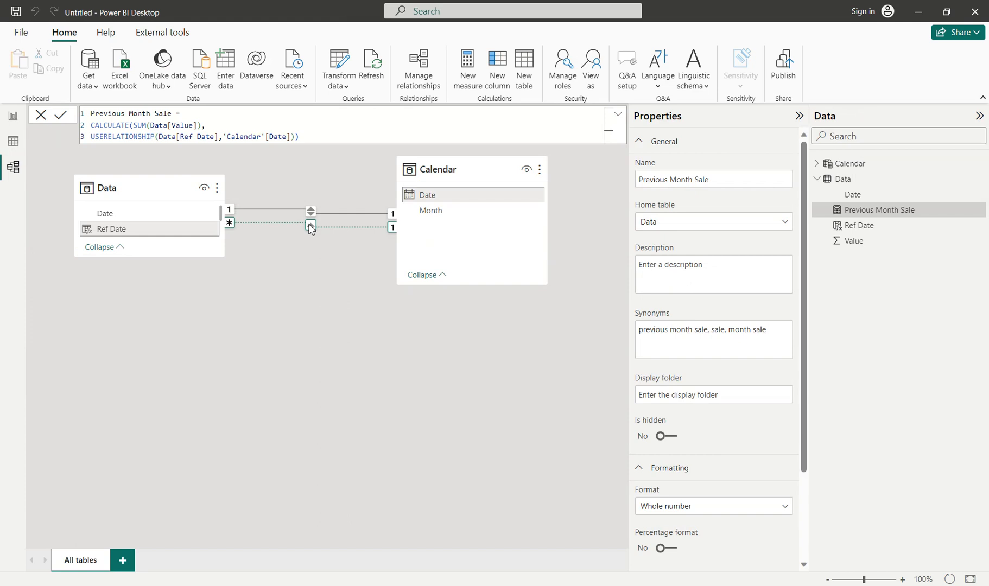
click(13, 118)
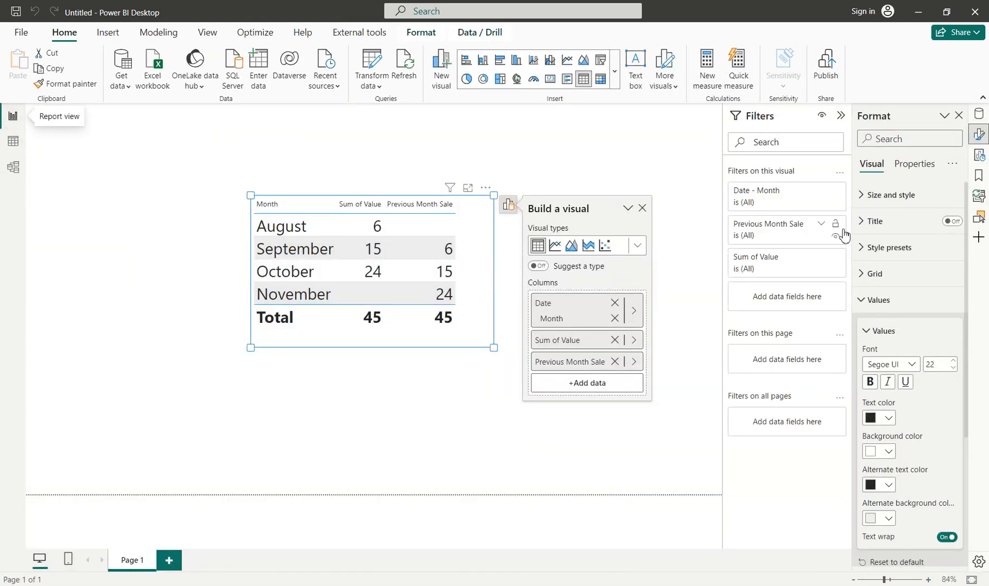